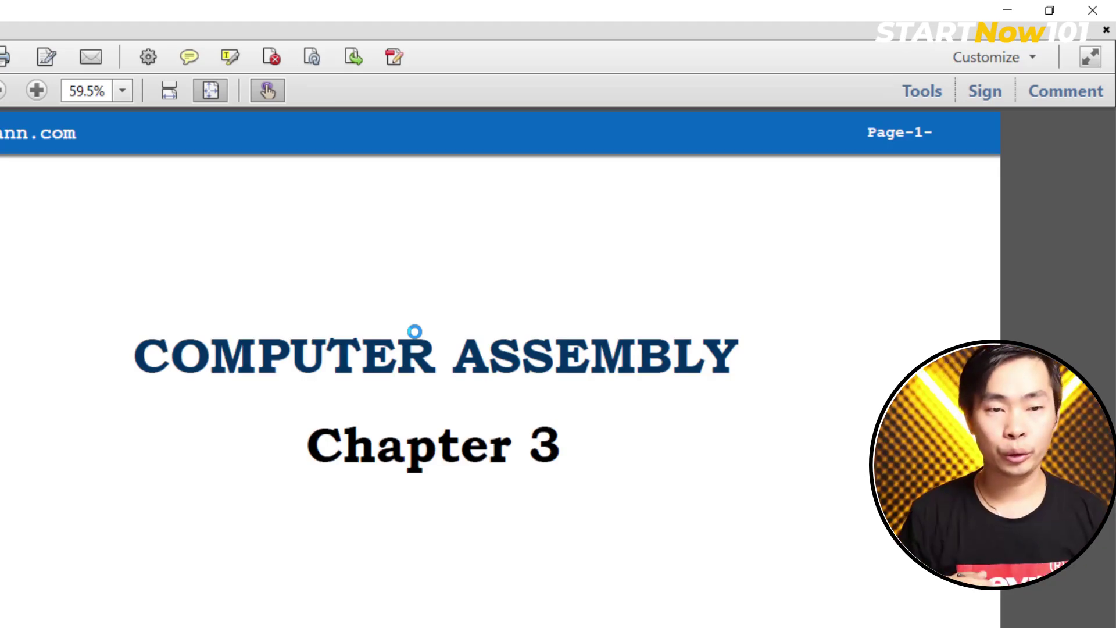
# - Bring up Acrobat's signing tools for the COMPUTER ASSEMBLY Chapter 3 document
pyautogui.scroll(-6, 423, 606)
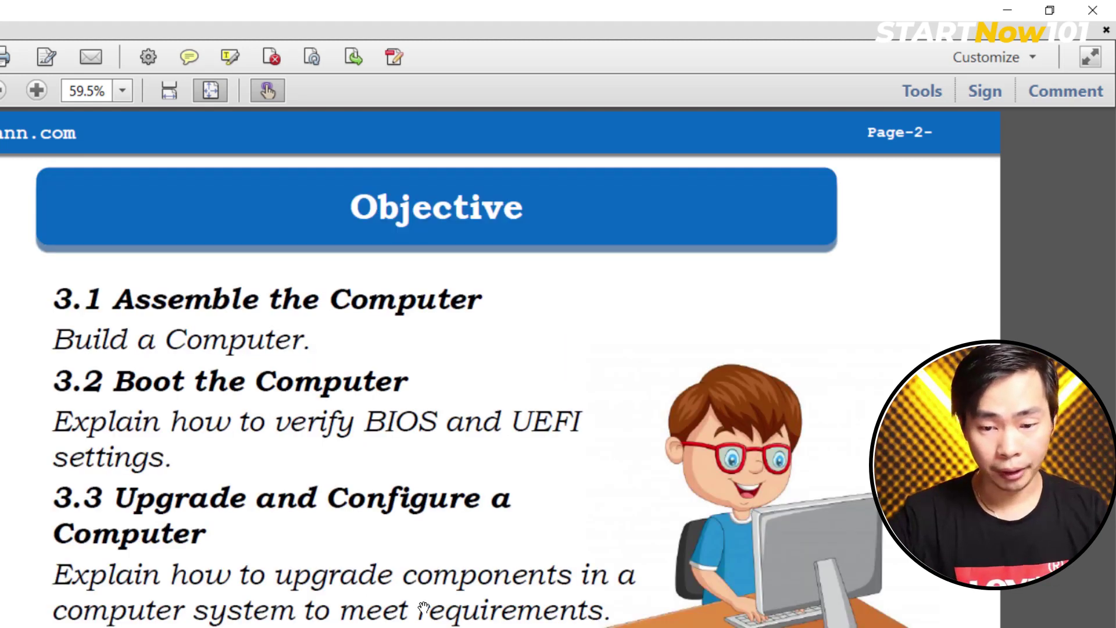
pyautogui.scroll(6, 423, 606)
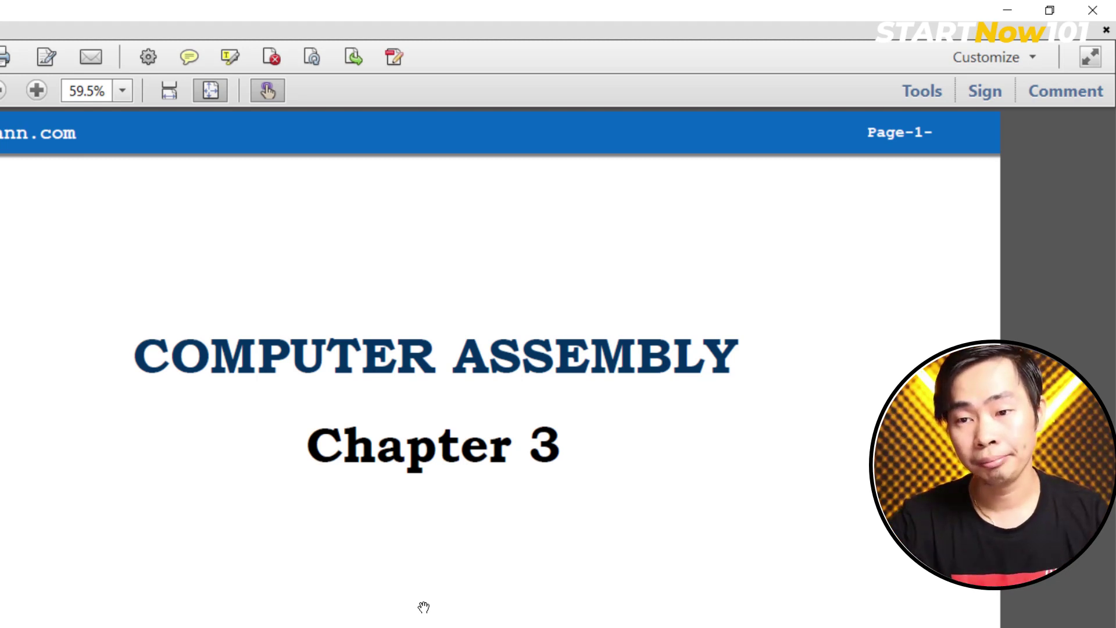
pyautogui.click(981, 89)
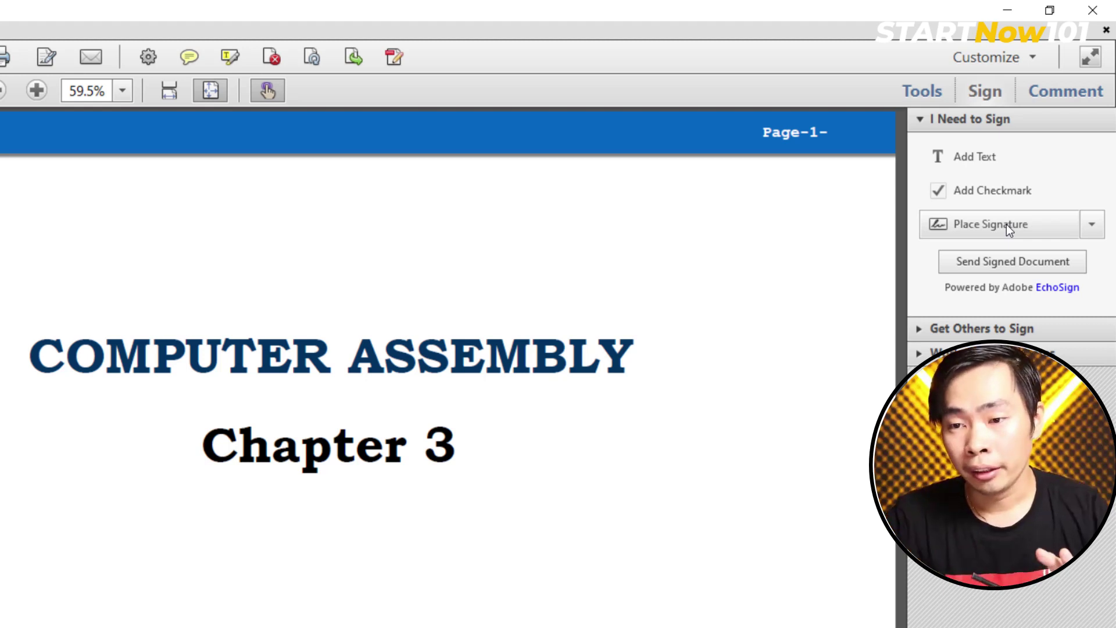
# - Start placing a signature using 'Type my signature' and enter the signer's name
pyautogui.click(1006, 224)
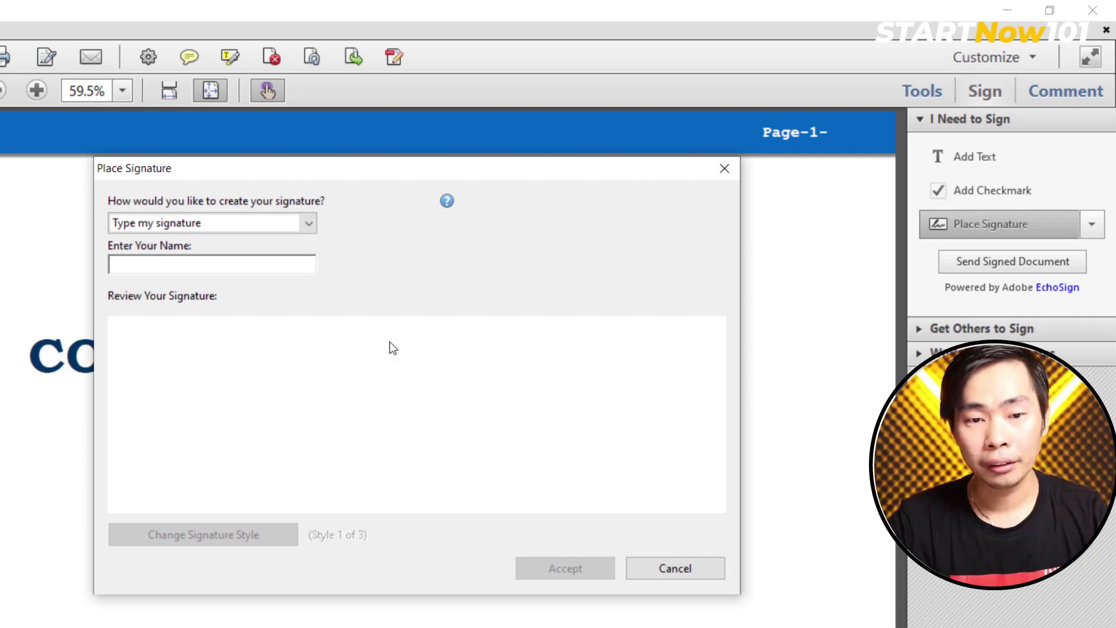
pyautogui.click(315, 222)
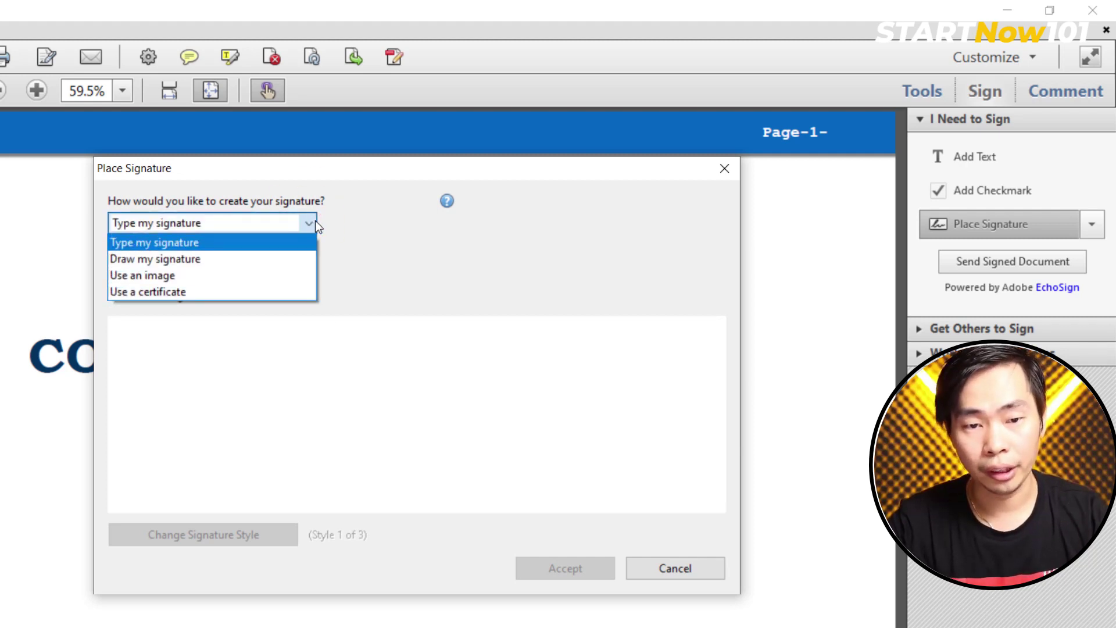
pyautogui.click(422, 246)
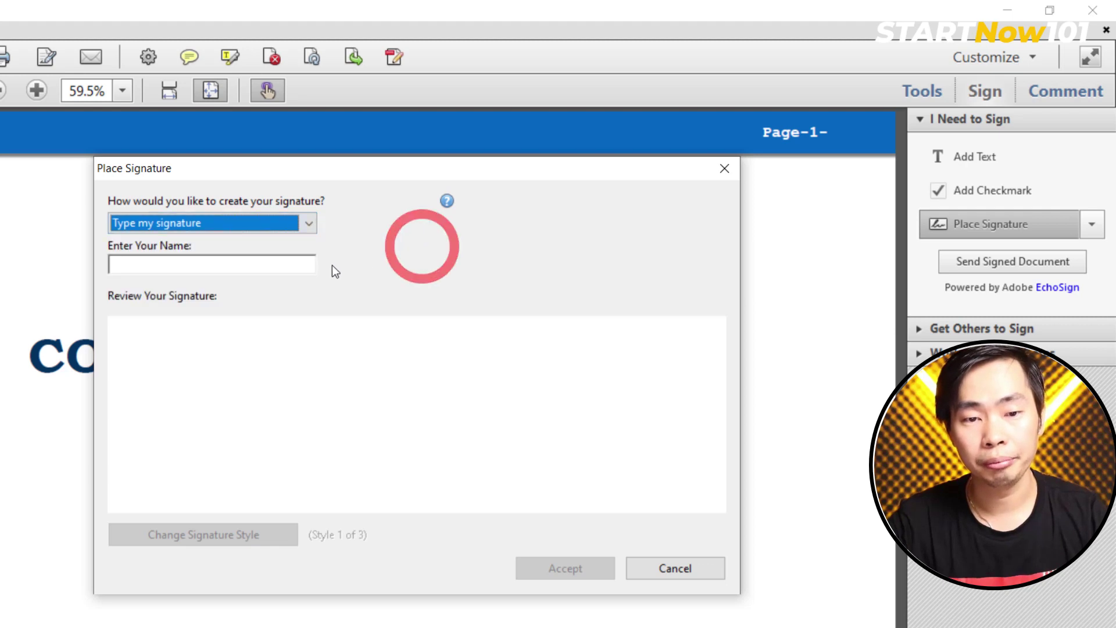
pyautogui.click(215, 271)
pyautogui.write('ME')
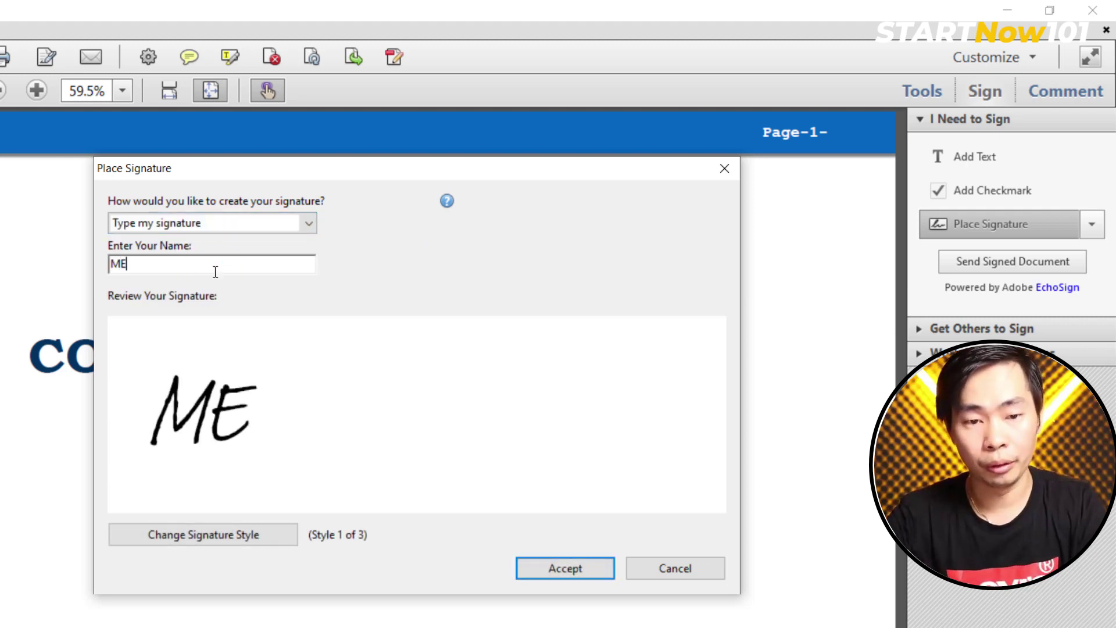
pyautogui.write('NG ')
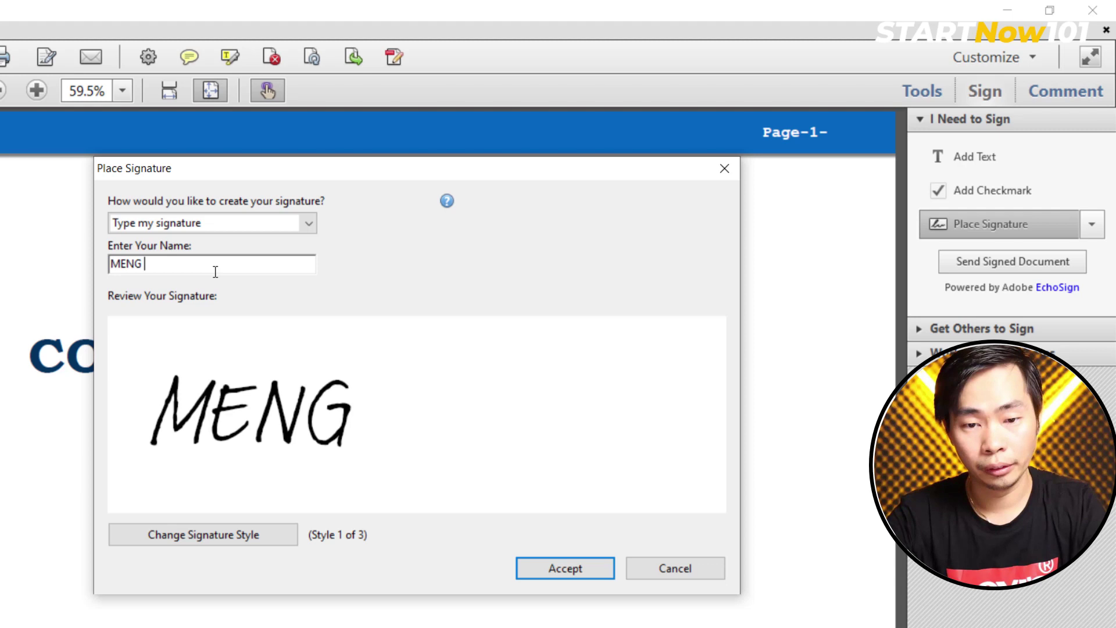
pyautogui.write('Hann')
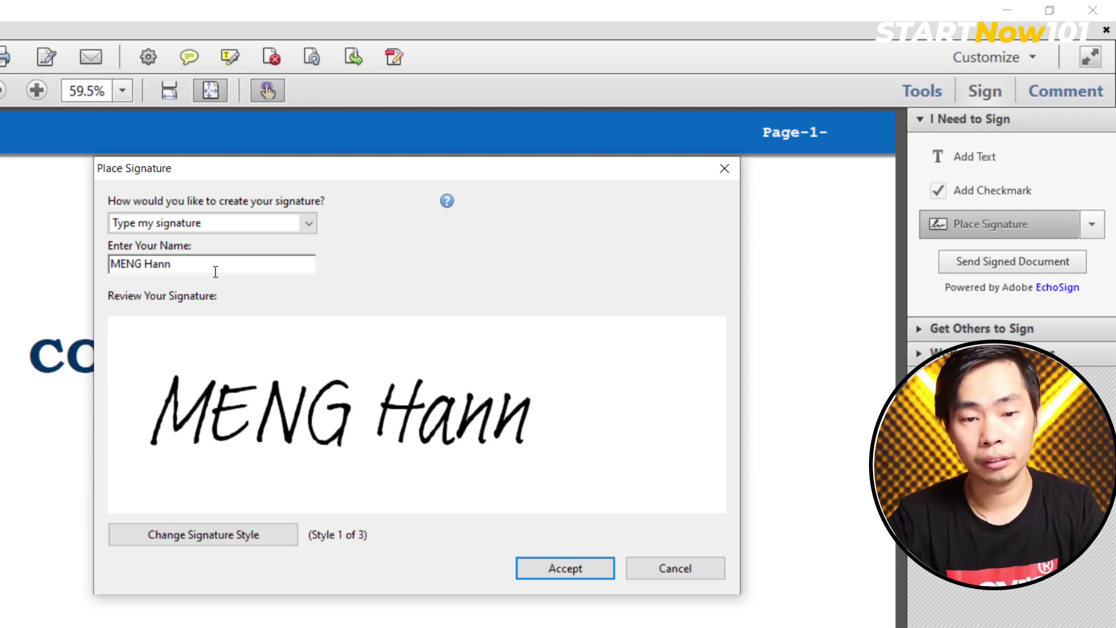
# - Cycle through the signature styles and settle on style 2 of 3
pyautogui.click(233, 536)
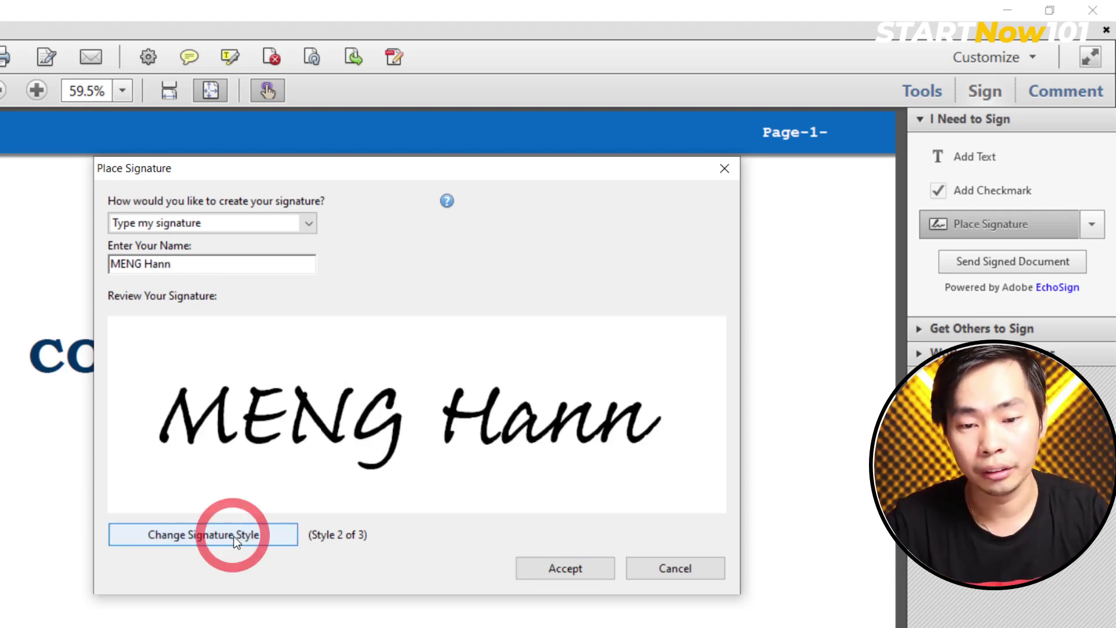
pyautogui.click(233, 536)
pyautogui.click(234, 536)
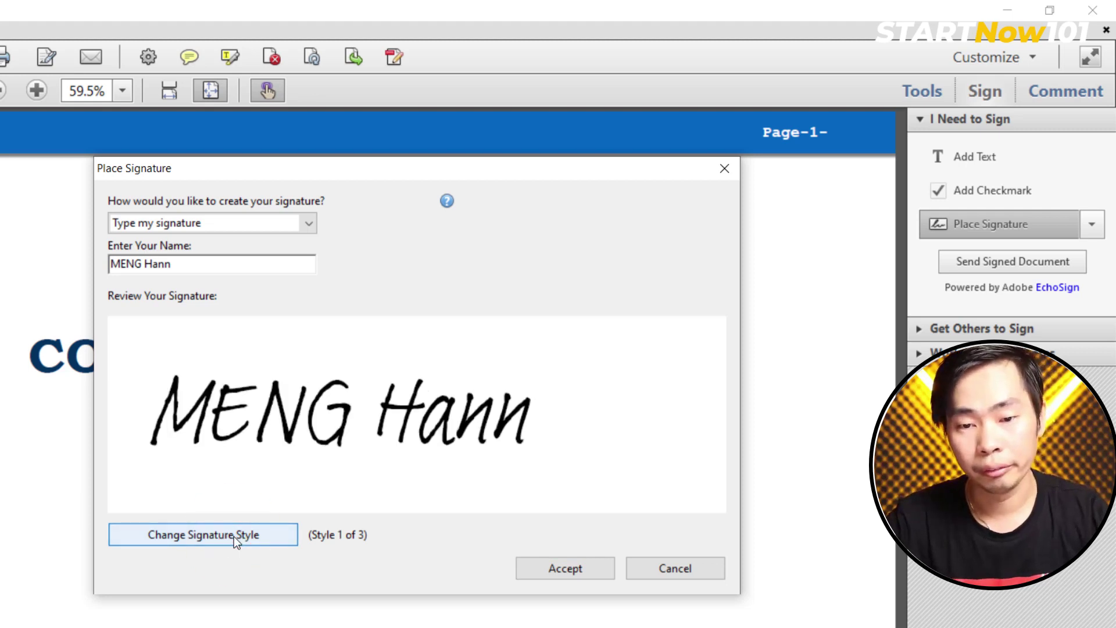
pyautogui.click(234, 536)
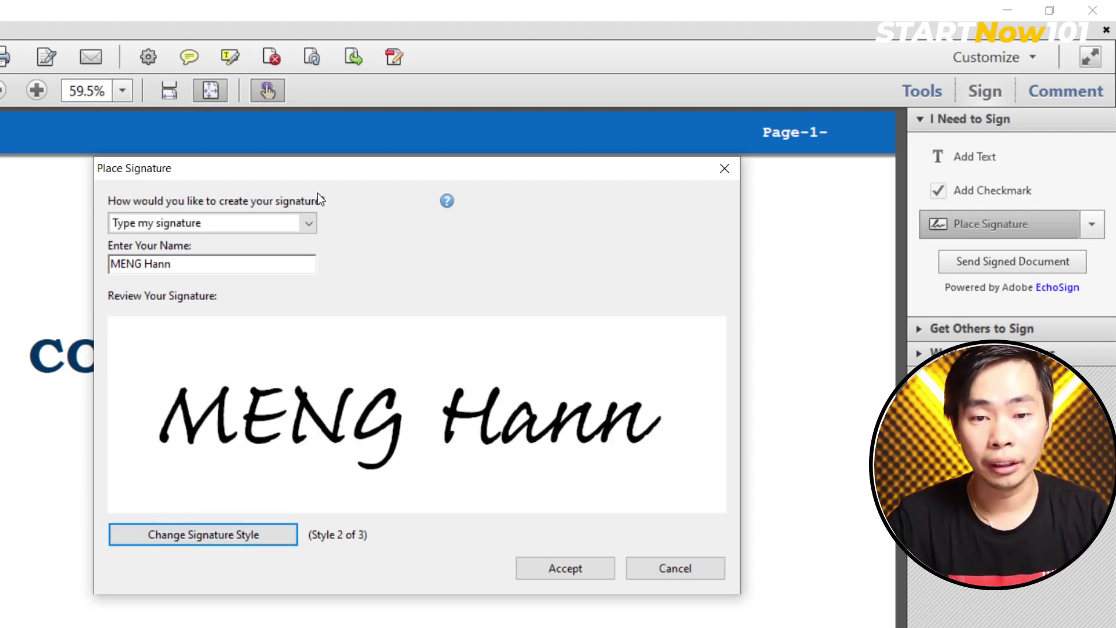
# - Try a hand-drawn signature, clear it, then switch the method to 'Use an image'
pyautogui.click(308, 225)
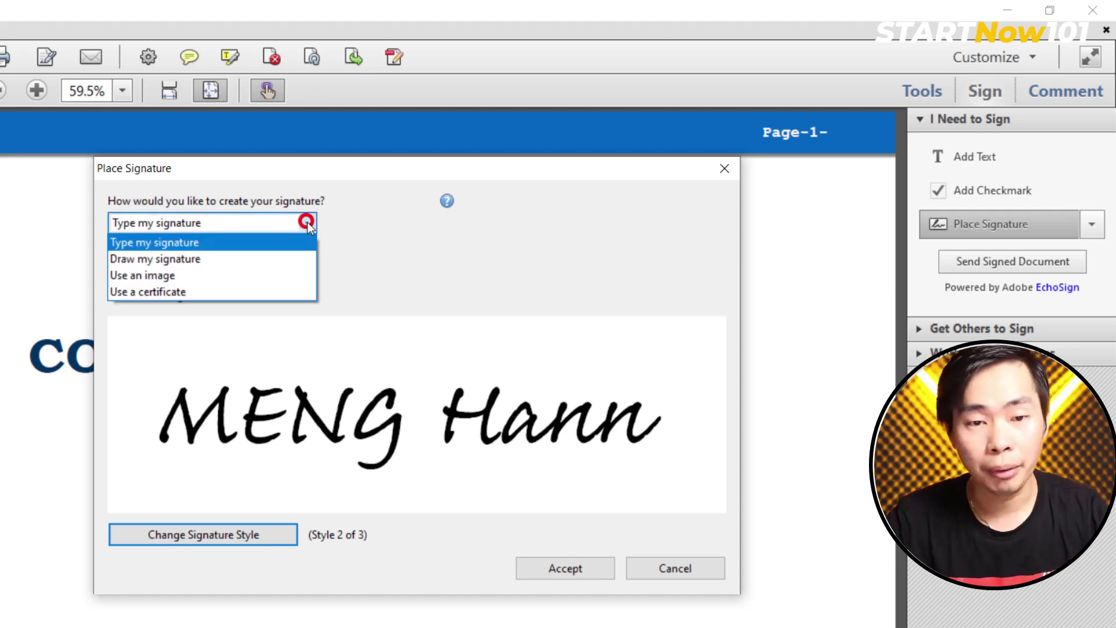
pyautogui.click(278, 264)
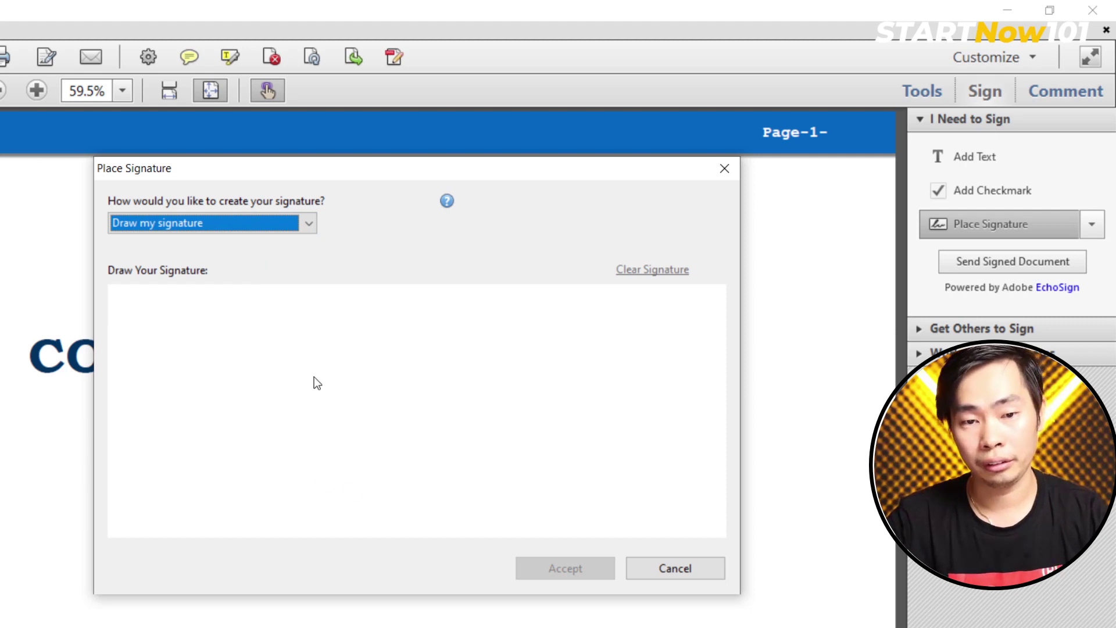
pyautogui.moveTo(310, 407)
pyautogui.mouseDown()
pyautogui.moveTo(354, 289)
pyautogui.moveTo(367, 418)
pyautogui.moveTo(503, 391)
pyautogui.mouseUp()
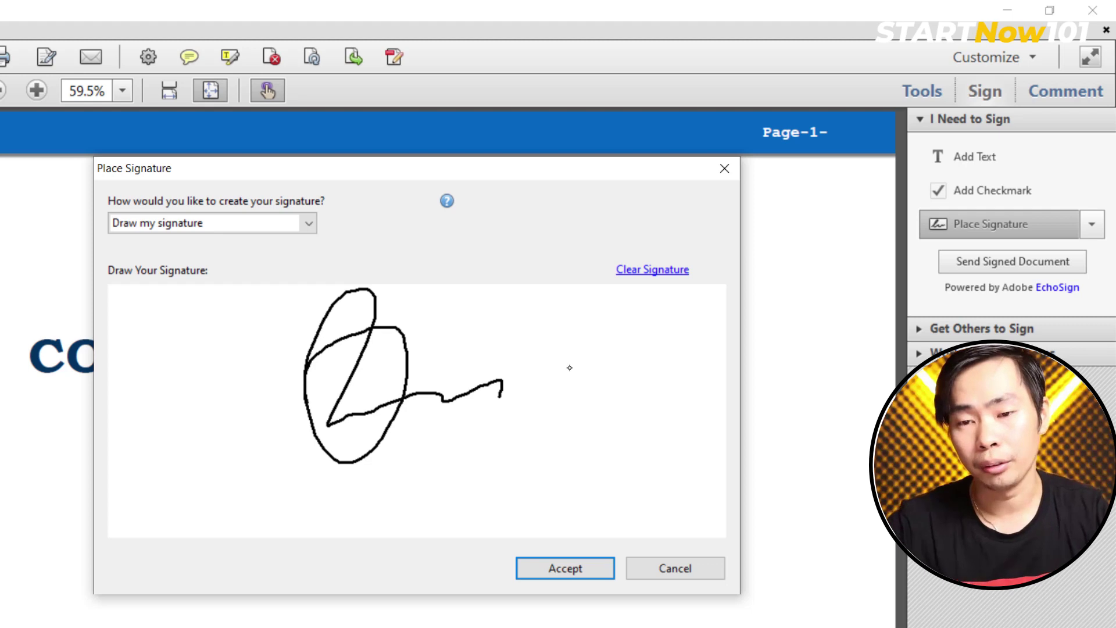
pyautogui.click(655, 271)
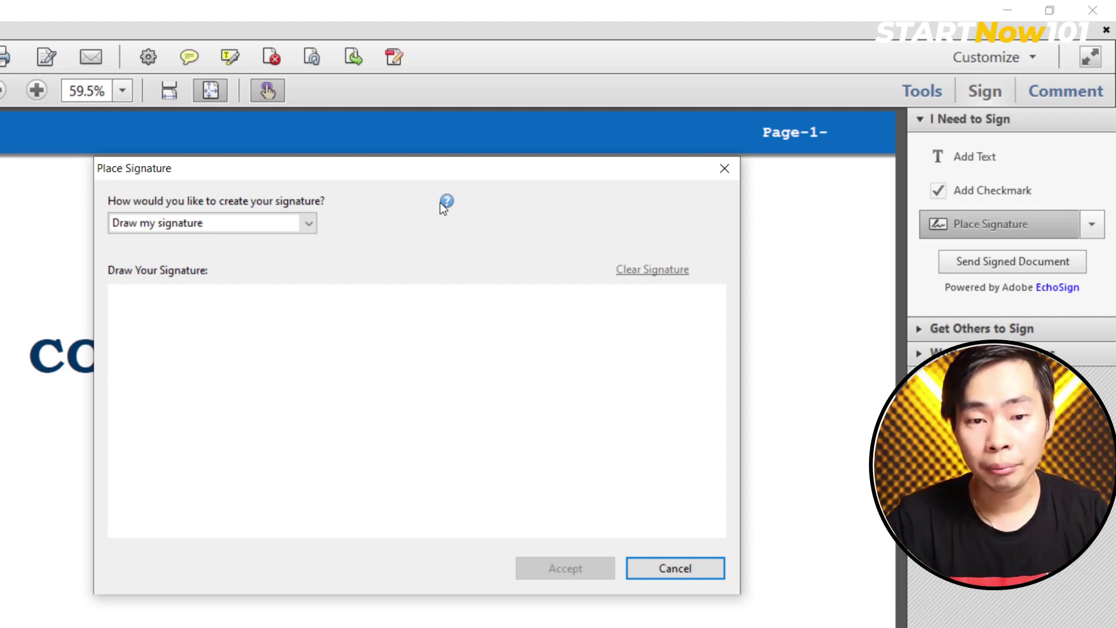
pyautogui.click(307, 223)
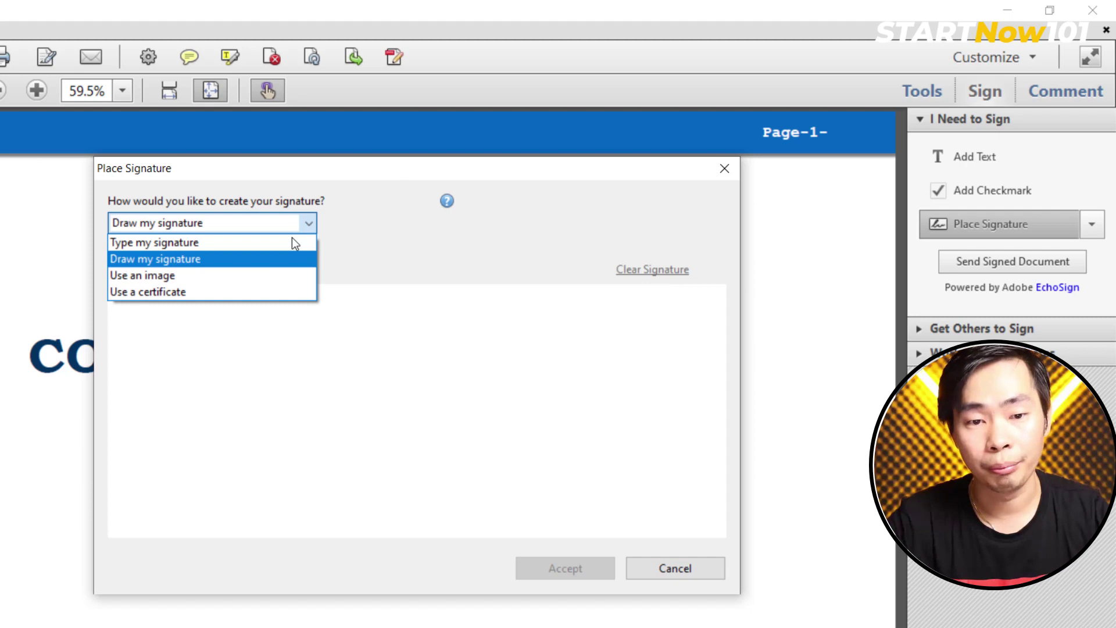
pyautogui.click(274, 277)
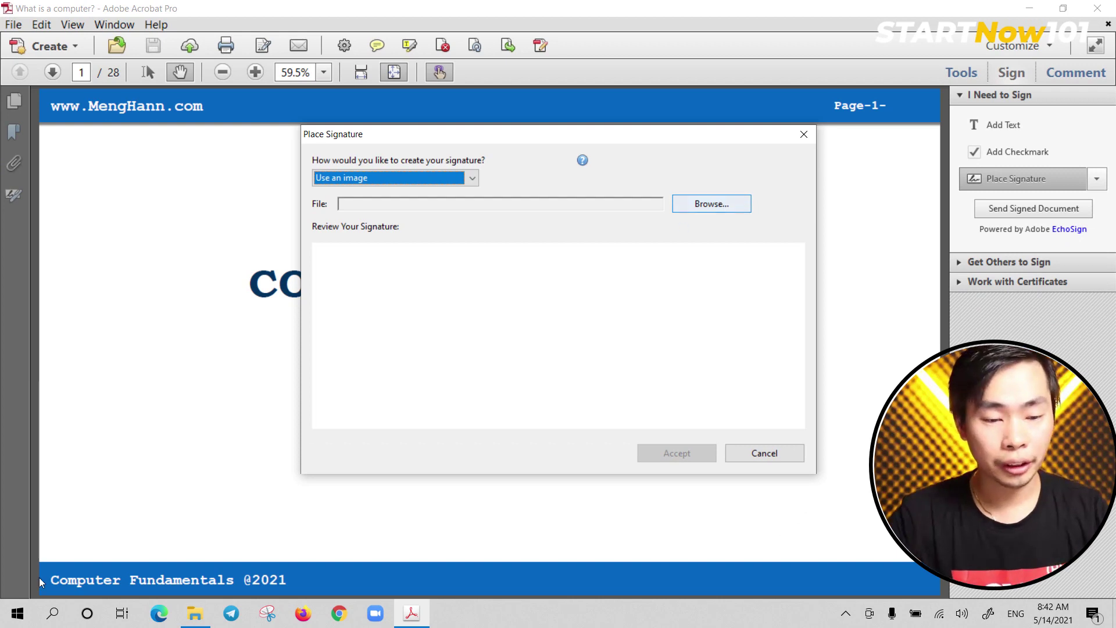
# - Launch Paint from a Start menu search for 'pain'
pyautogui.click(17, 613)
pyautogui.write('pai')
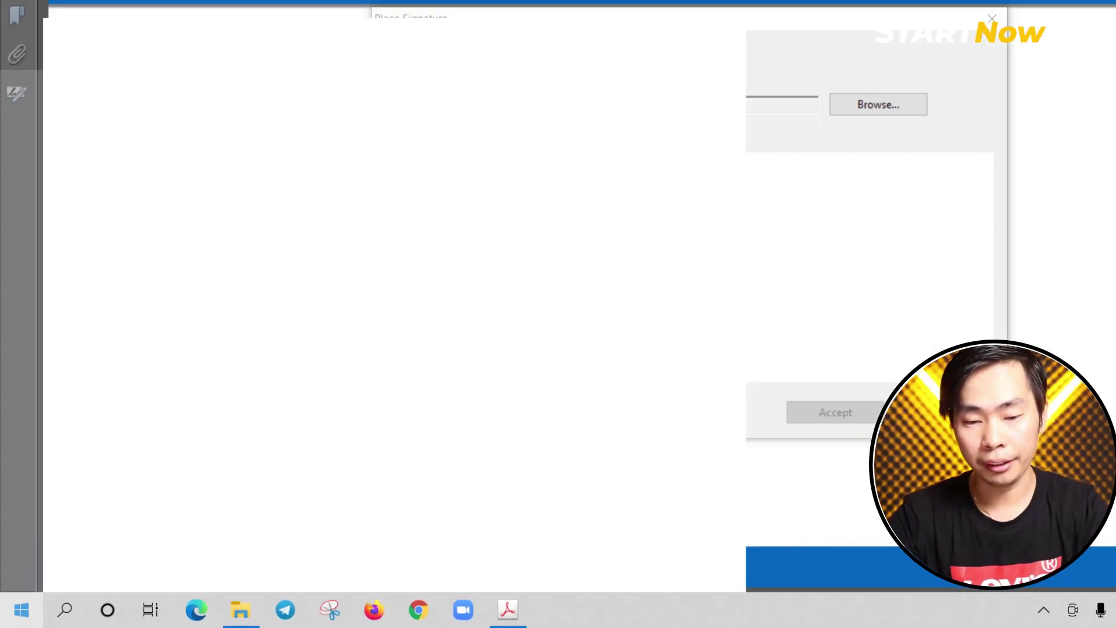
pyautogui.write('n')
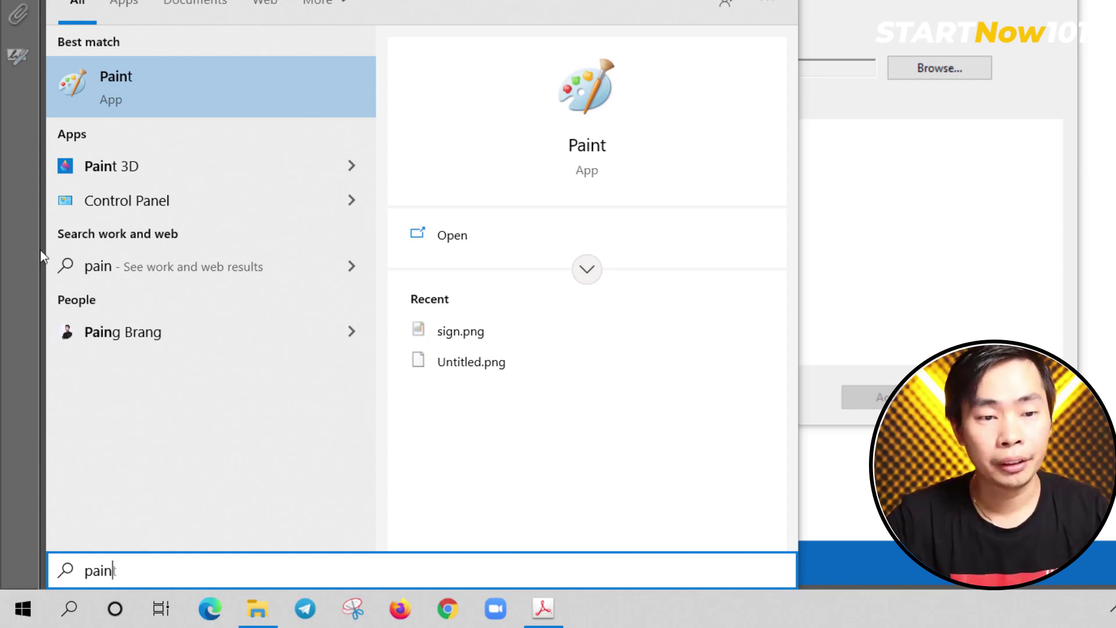
pyautogui.click(179, 97)
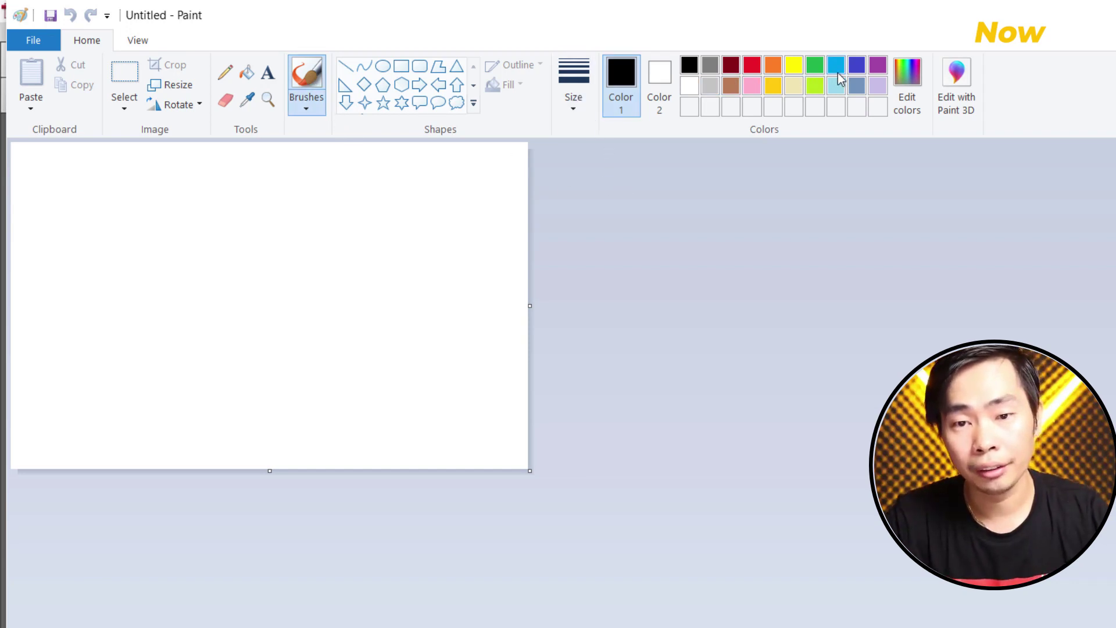
# - Draw a practice blue signature using the third, thicker brush width
pyautogui.click(858, 65)
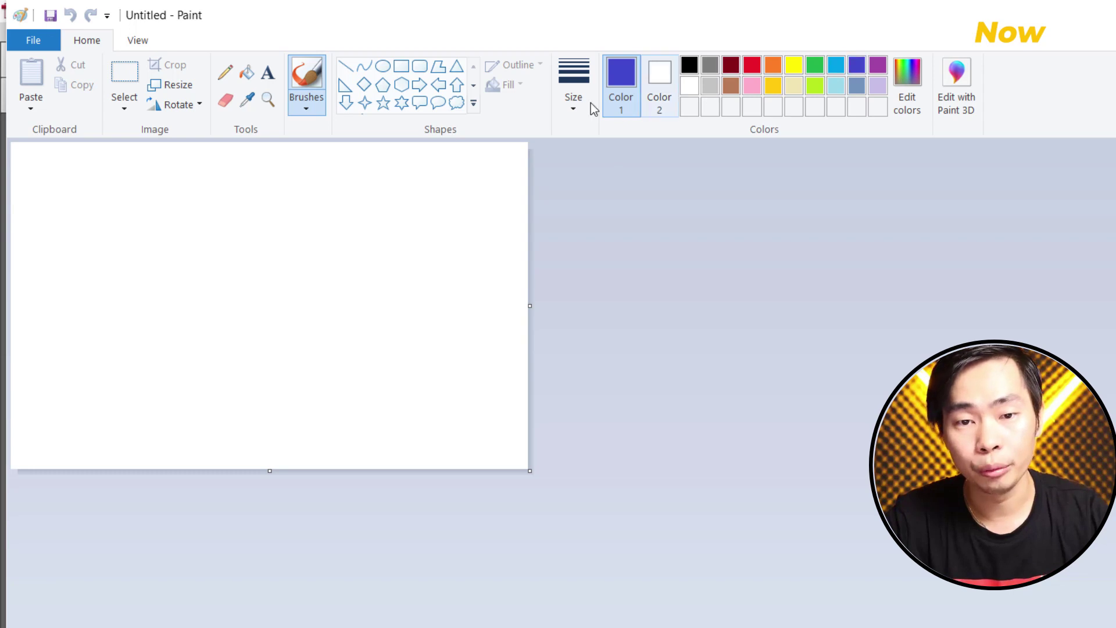
pyautogui.click(574, 87)
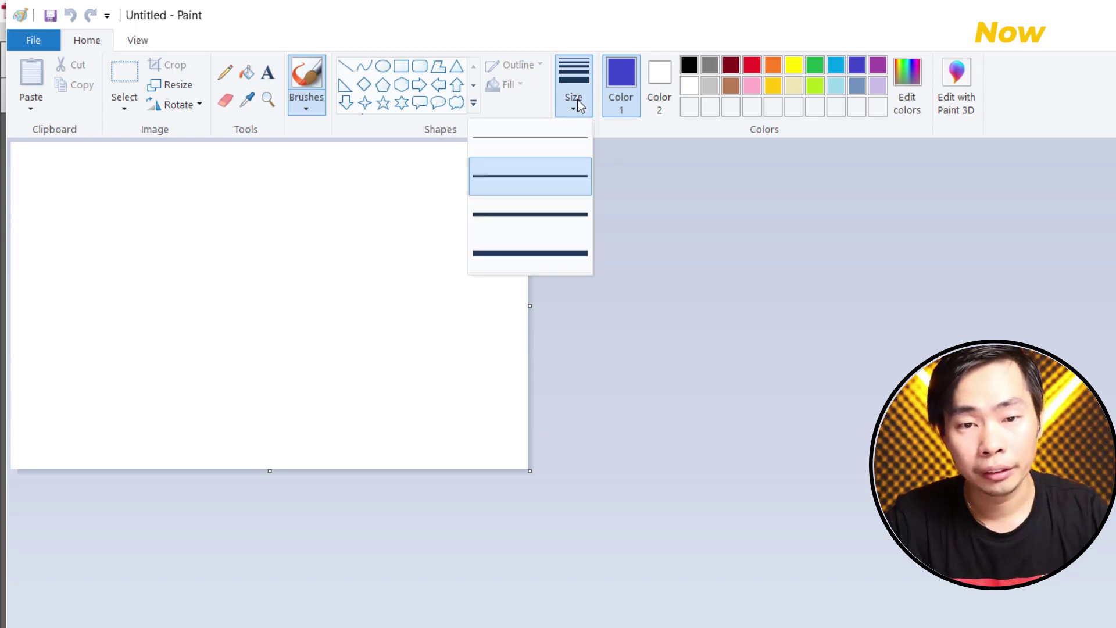
pyautogui.click(554, 224)
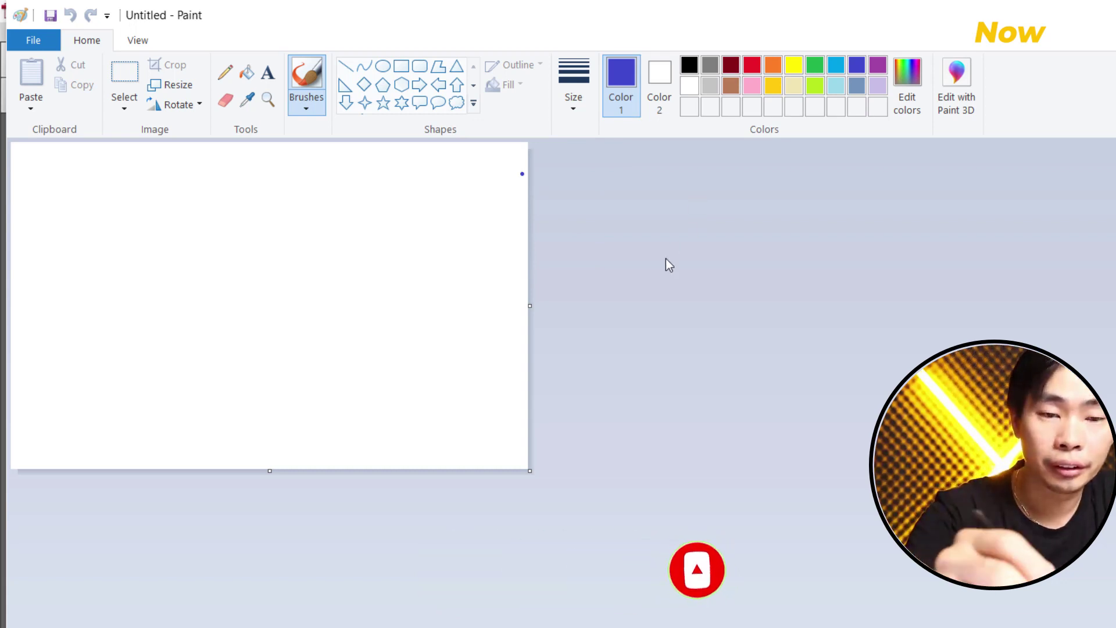
pyautogui.moveTo(160, 378)
pyautogui.mouseDown()
pyautogui.moveTo(198, 349)
pyautogui.moveTo(305, 314)
pyautogui.moveTo(318, 236)
pyautogui.mouseUp()
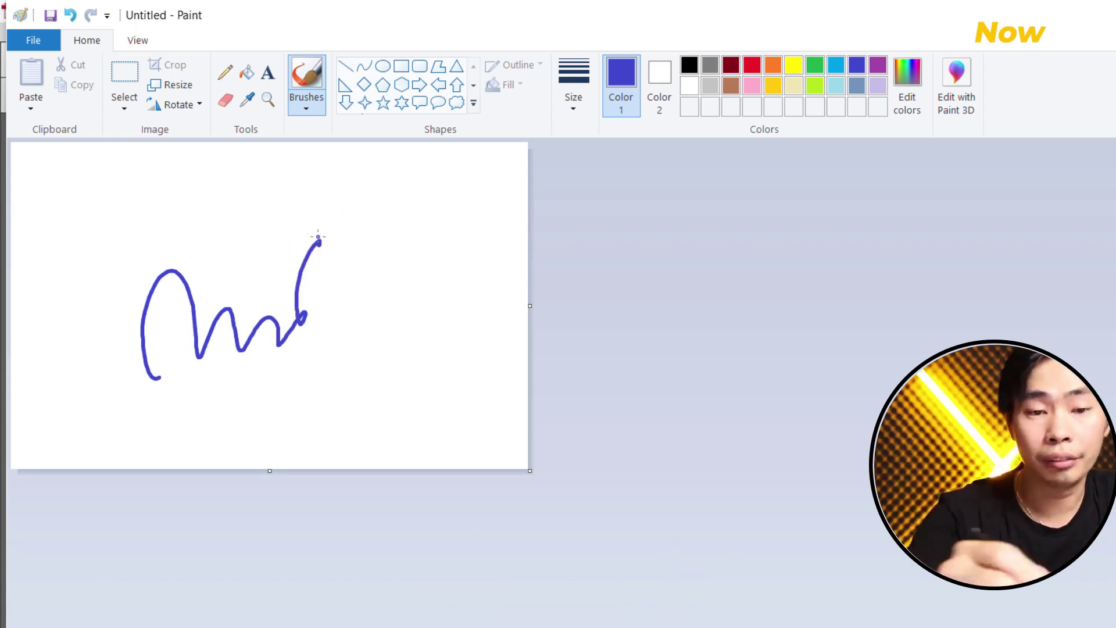
pyautogui.moveTo(266, 392)
pyautogui.mouseDown()
pyautogui.moveTo(281, 410)
pyautogui.moveTo(305, 387)
pyautogui.moveTo(316, 401)
pyautogui.moveTo(365, 384)
pyautogui.mouseUp()
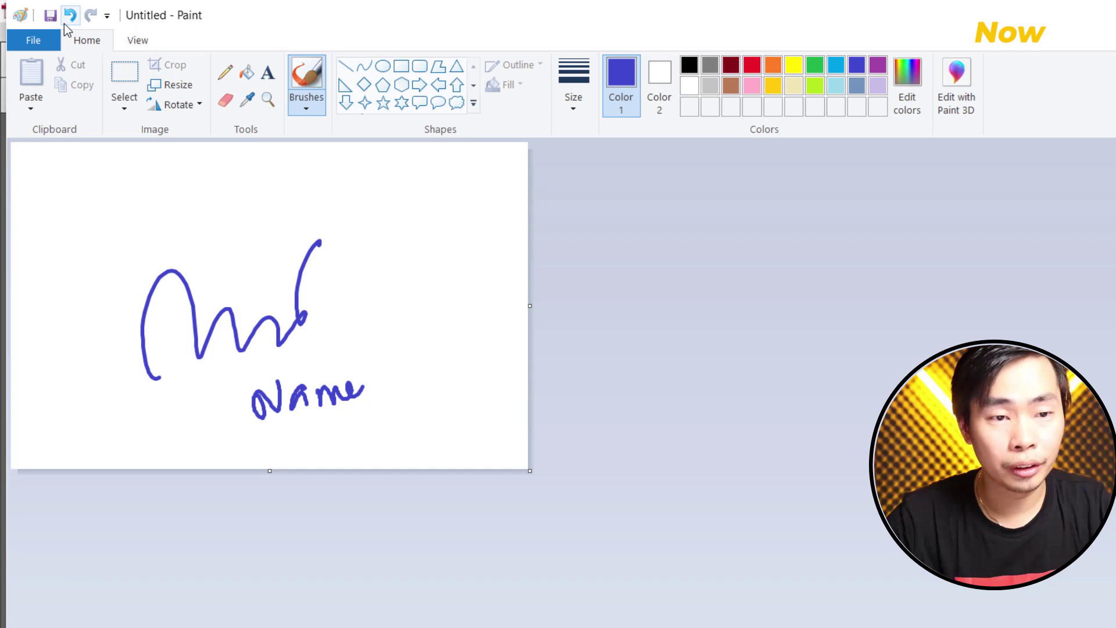
# - Start a new blank image, discarding the practice drawing without saving
pyautogui.click(33, 40)
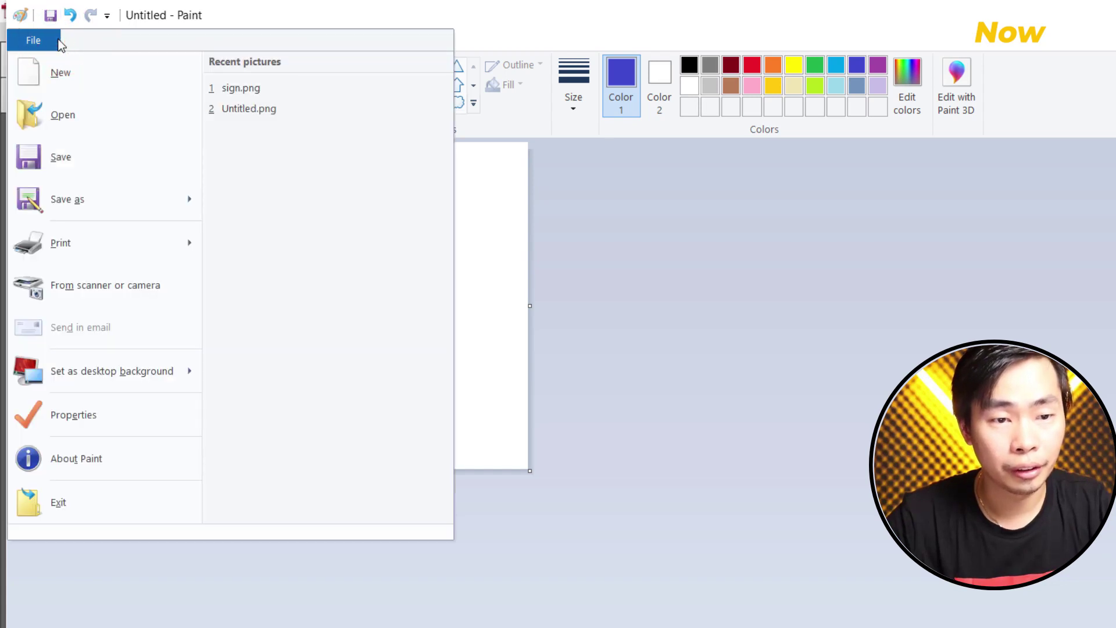
pyautogui.click(76, 74)
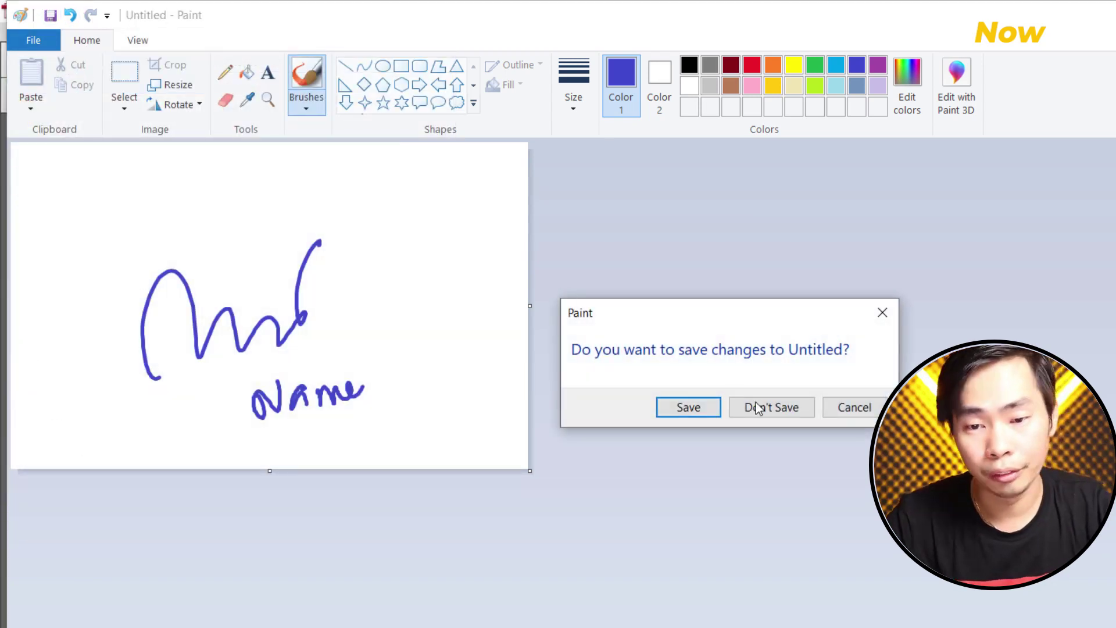
pyautogui.click(767, 406)
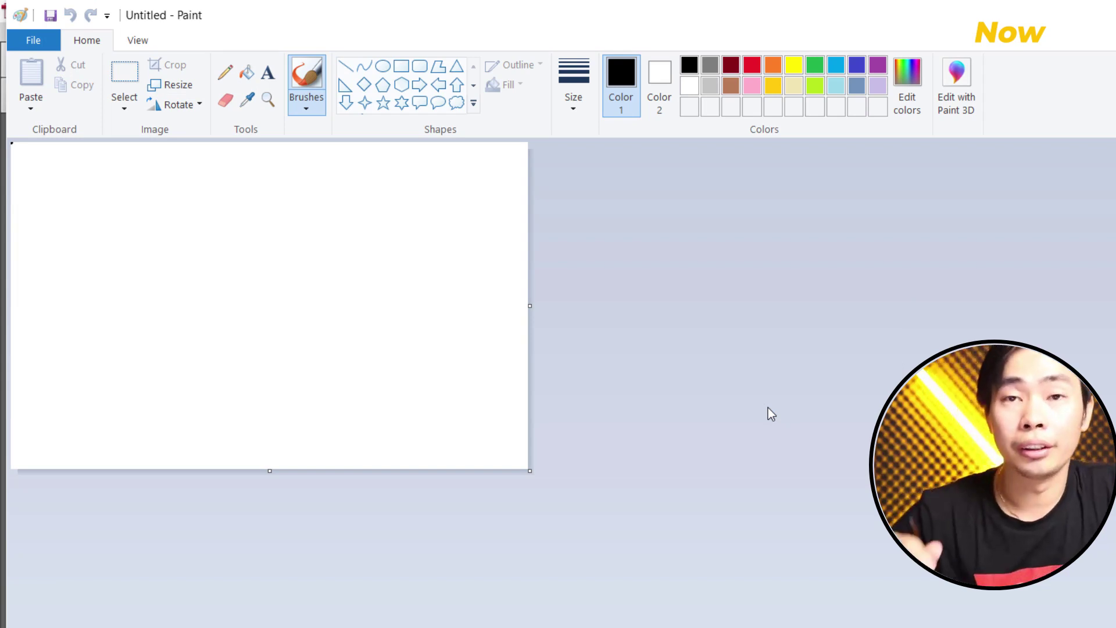
# - Undo a stray black stroke and set the brush to blue with a thin size
pyautogui.moveTo(152, 349)
pyautogui.mouseDown()
pyautogui.moveTo(173, 308)
pyautogui.moveTo(240, 307)
pyautogui.moveTo(301, 243)
pyautogui.mouseUp()
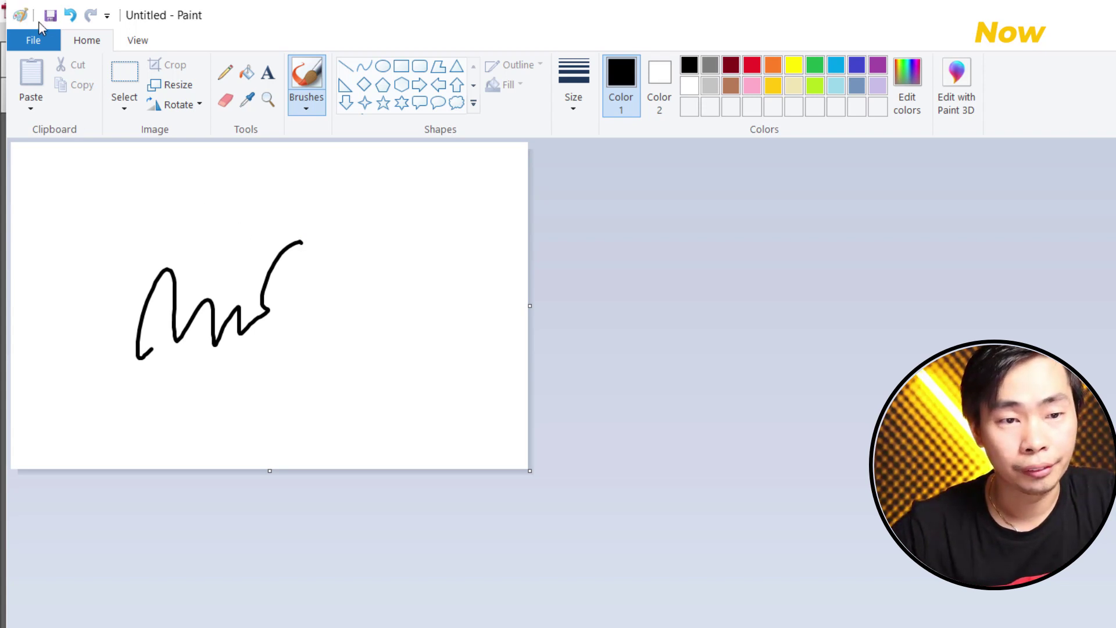
pyautogui.click(71, 16)
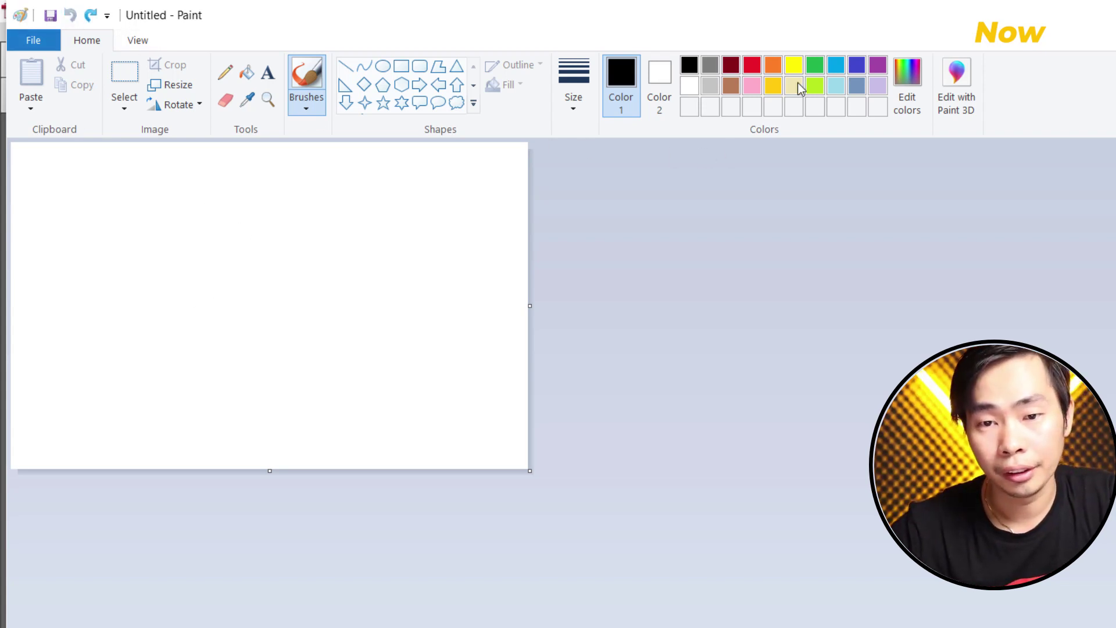
pyautogui.click(853, 66)
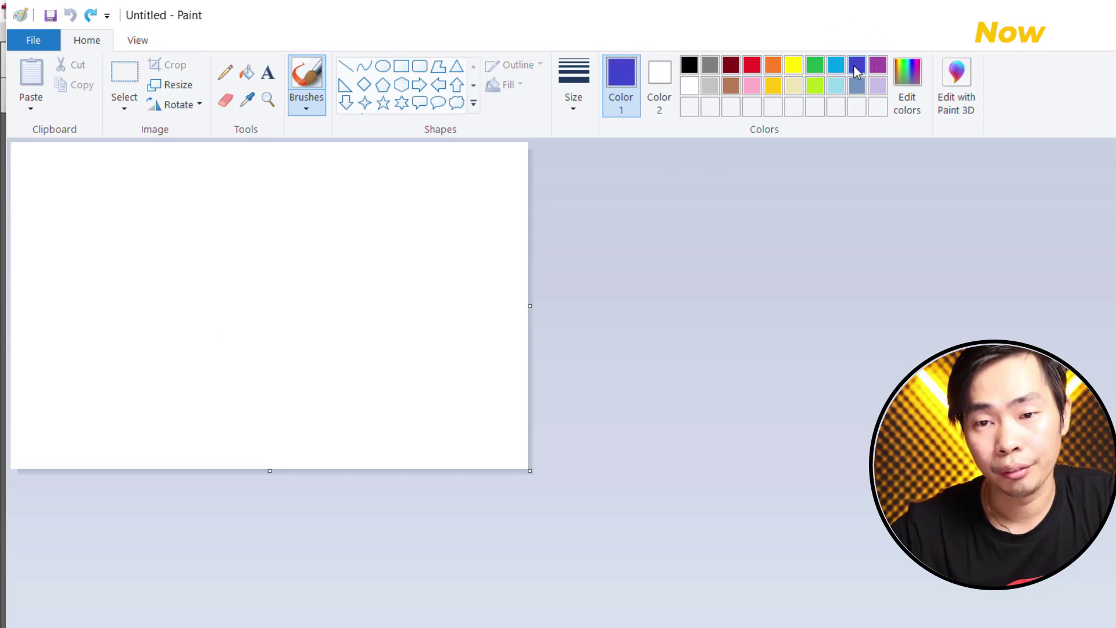
pyautogui.click(586, 81)
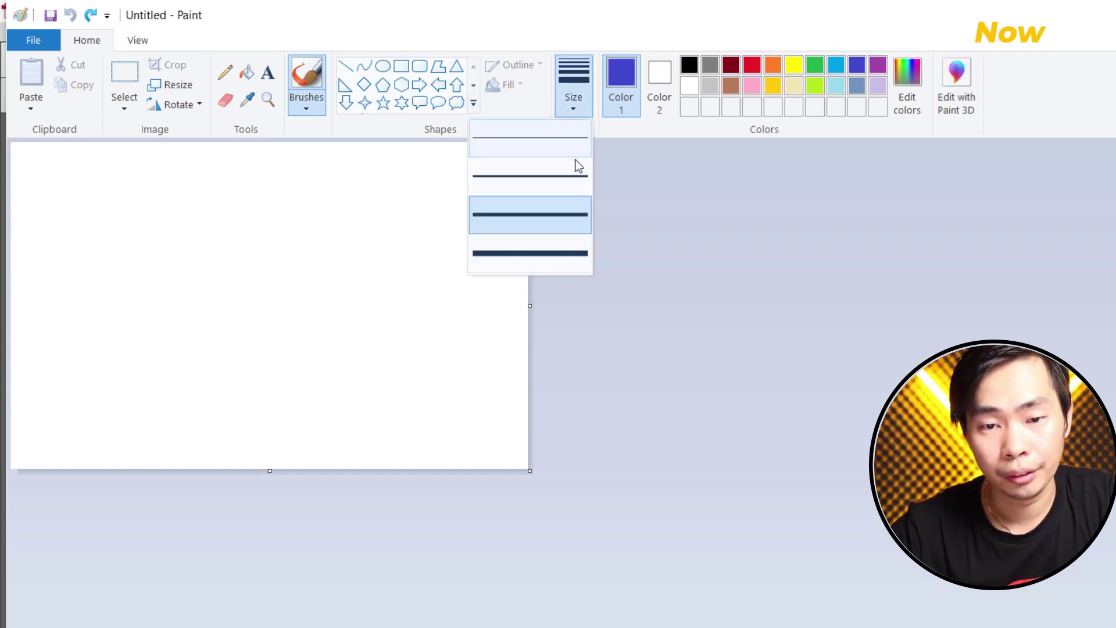
pyautogui.click(572, 175)
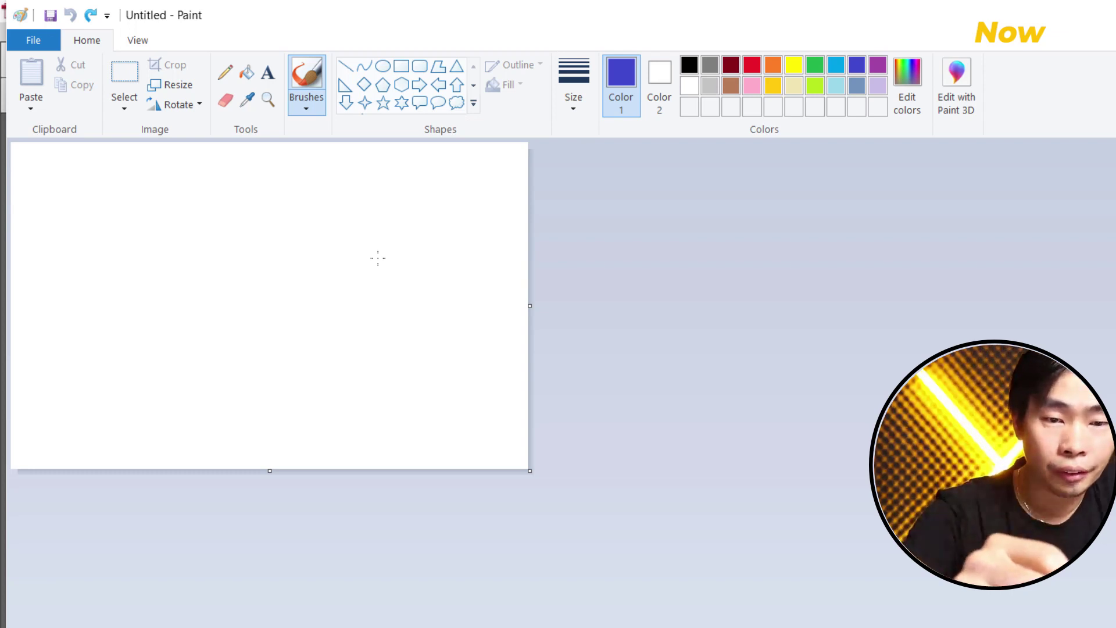
# - Draw the blue signature scrawl and handwrite the signer's name beneath it
pyautogui.moveTo(197, 328)
pyautogui.mouseDown()
pyautogui.moveTo(185, 264)
pyautogui.moveTo(269, 285)
pyautogui.moveTo(328, 226)
pyautogui.mouseUp()
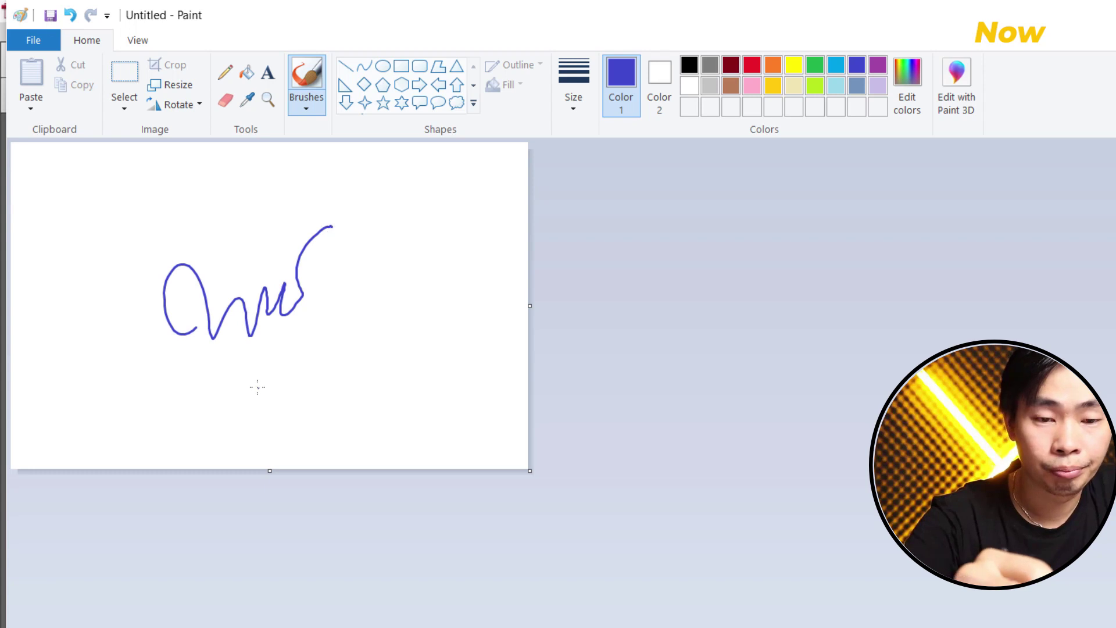
pyautogui.moveTo(243, 409)
pyautogui.mouseDown()
pyautogui.moveTo(232, 368)
pyautogui.moveTo(263, 405)
pyautogui.mouseUp()
pyautogui.click(272, 401)
pyautogui.moveTo(284, 356); pyautogui.dragTo(302, 401)
pyautogui.moveTo(307, 355); pyautogui.dragTo(314, 388)
pyautogui.moveTo(293, 388); pyautogui.dragTo(375, 384)
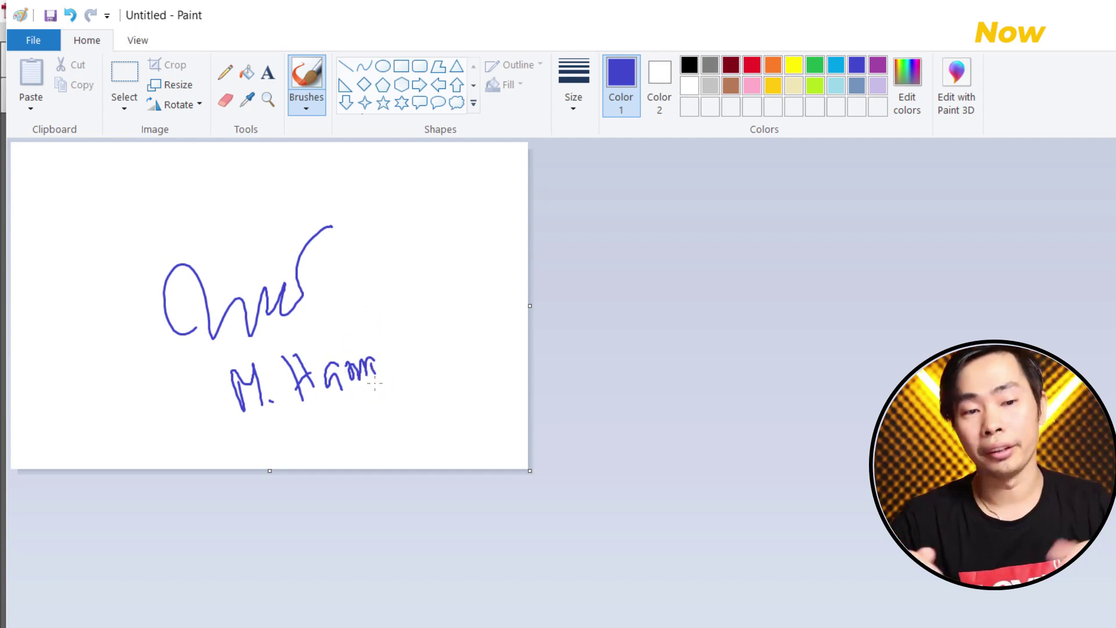
# - Crop the image to the signature and save it as signature.png in D:\PDF
pyautogui.click(119, 71)
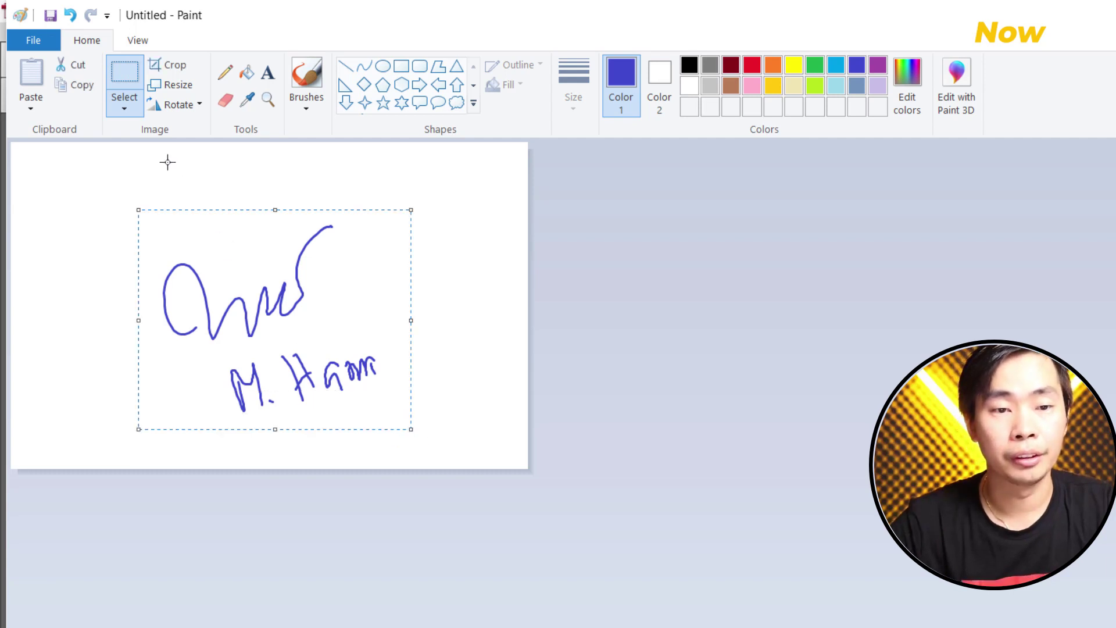
pyautogui.click(174, 70)
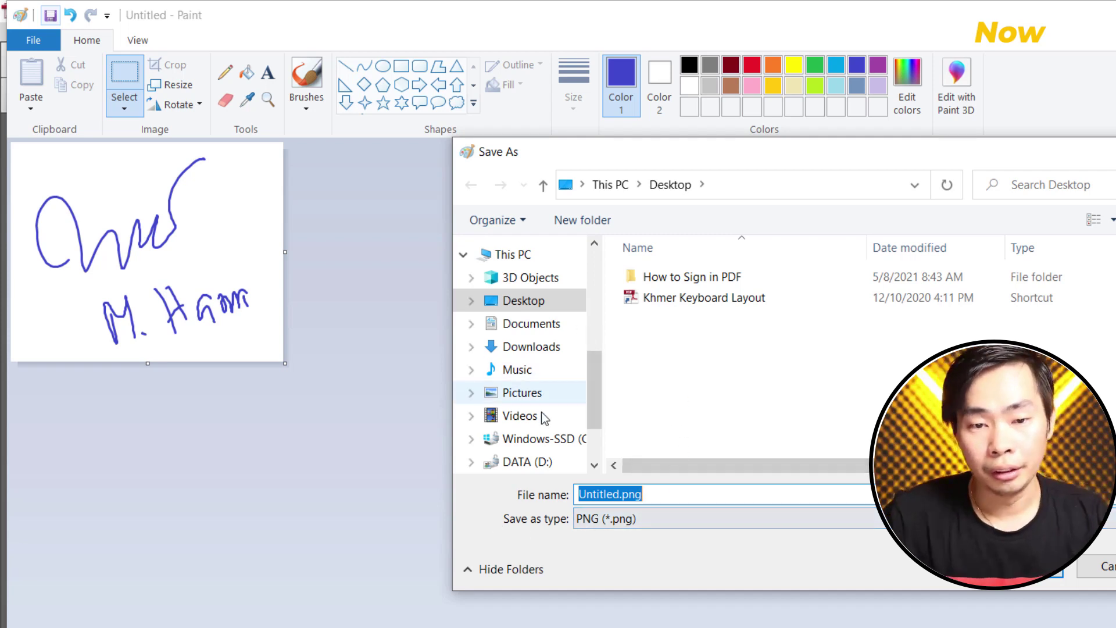
pyautogui.scroll(-1, 538, 451)
pyautogui.click(537, 434)
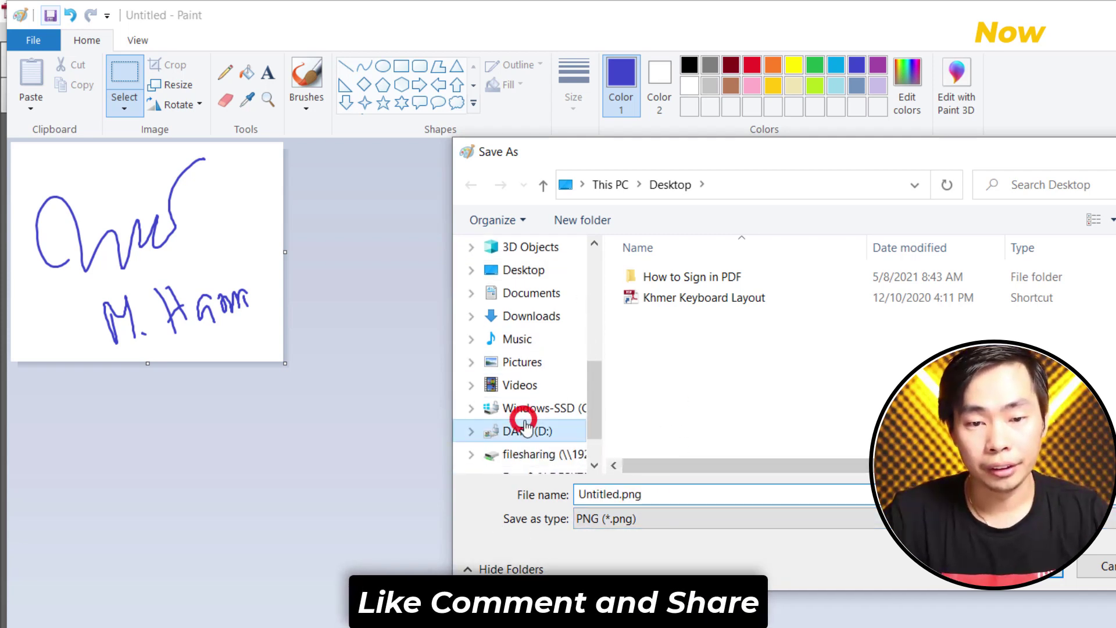
pyautogui.scroll(-1, 723, 376)
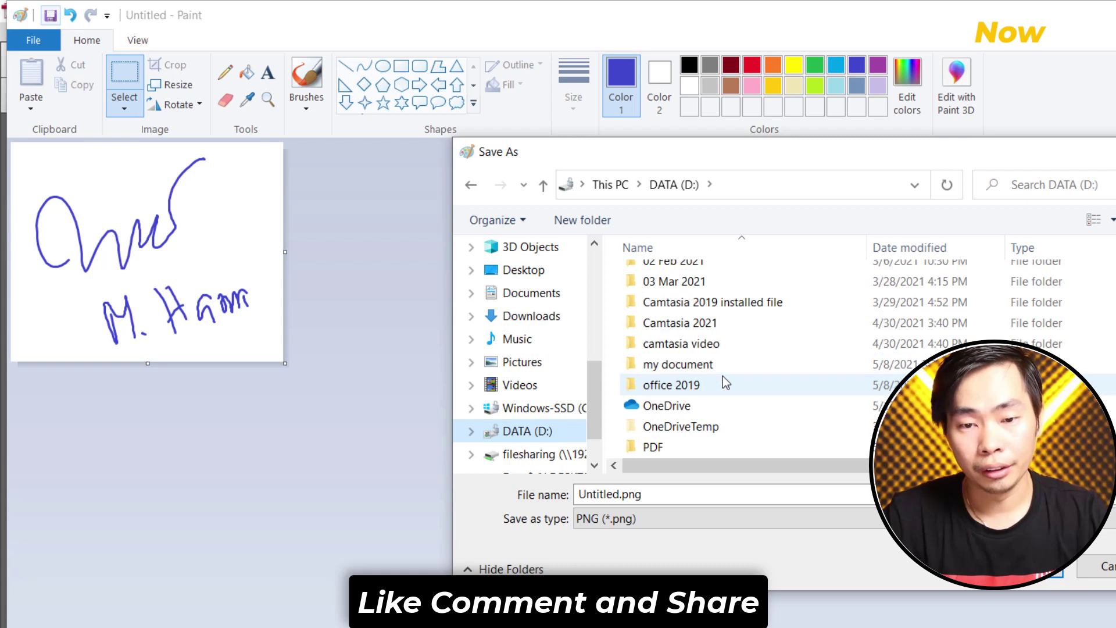
pyautogui.doubleClick(654, 446)
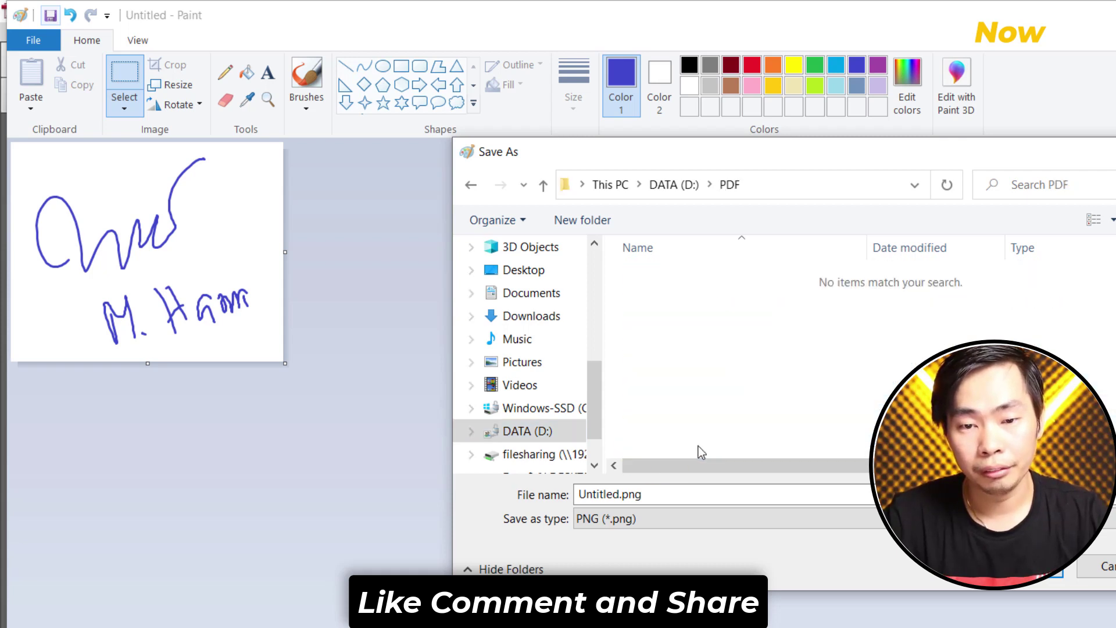
pyautogui.doubleClick(709, 492)
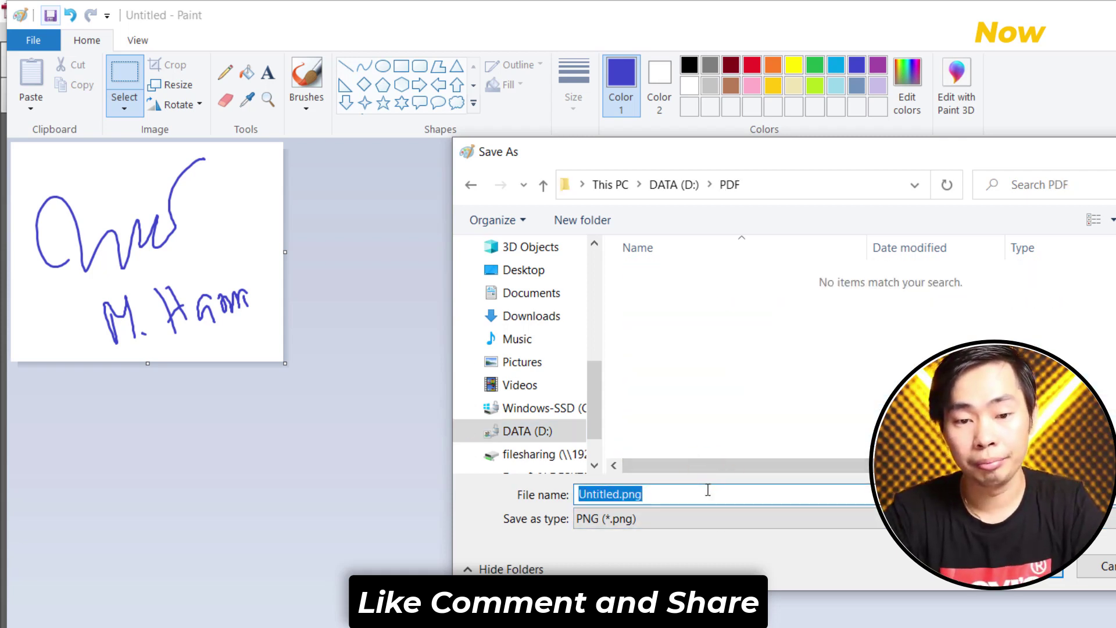
pyautogui.write('nas')
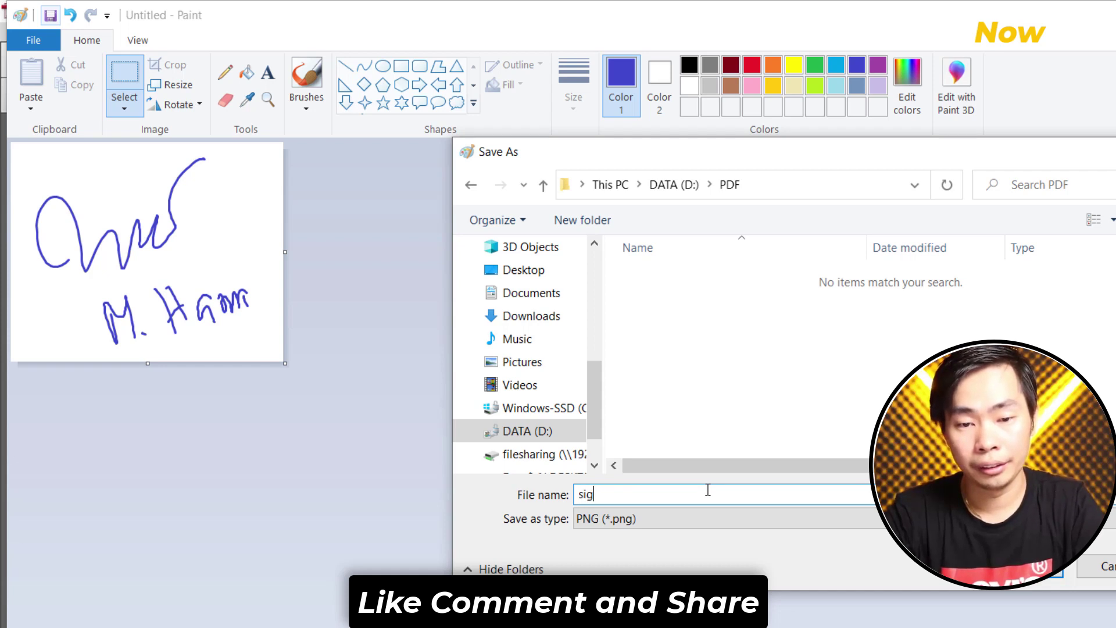
pyautogui.write('nature')
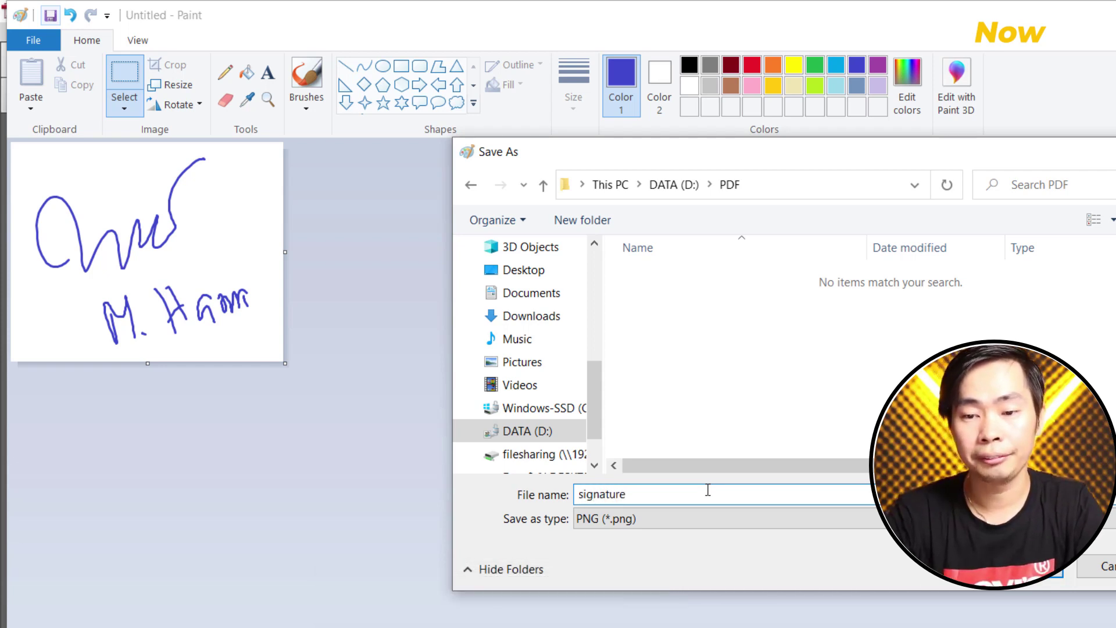
pyautogui.press('Return')
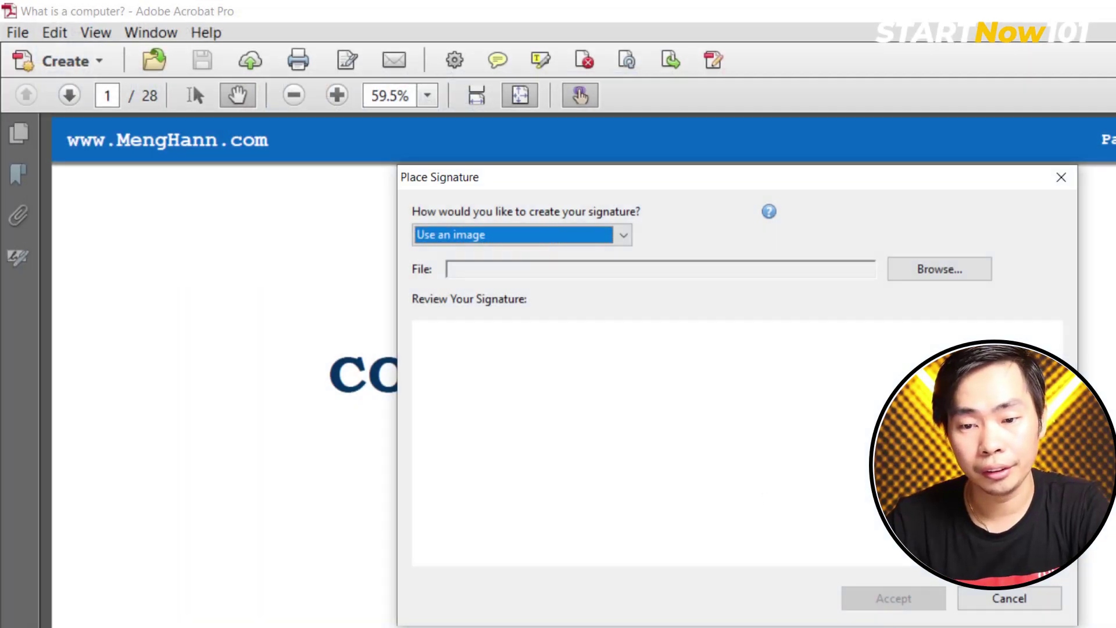
# - Load D:\PDF\signature.png as the signature image and accept it
pyautogui.click(872, 250)
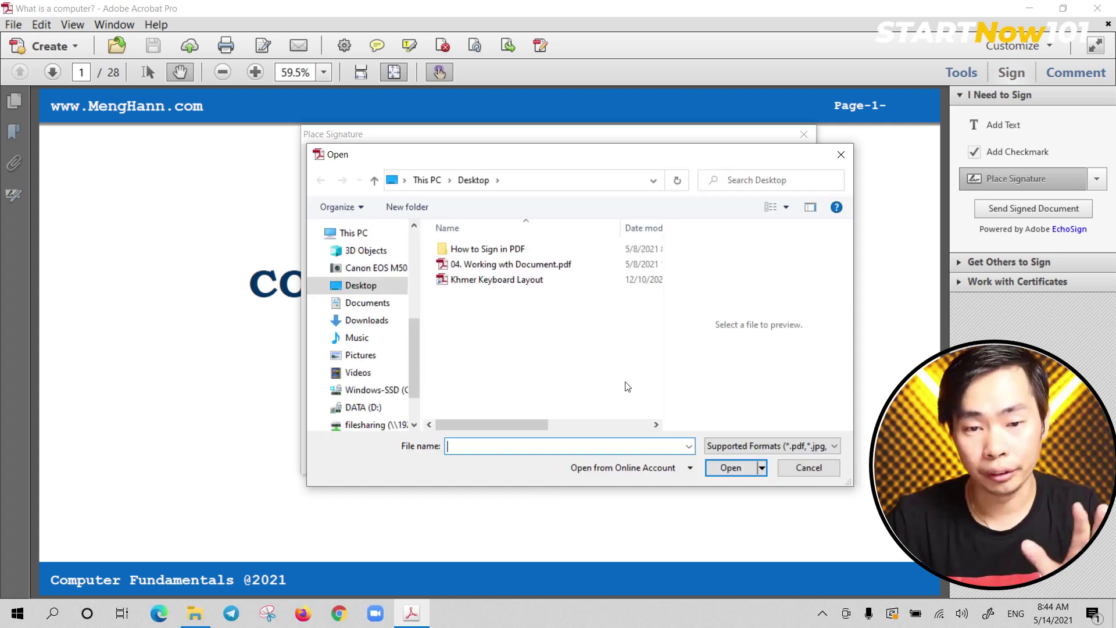
pyautogui.scroll(-1, 399, 395)
pyautogui.click(368, 348)
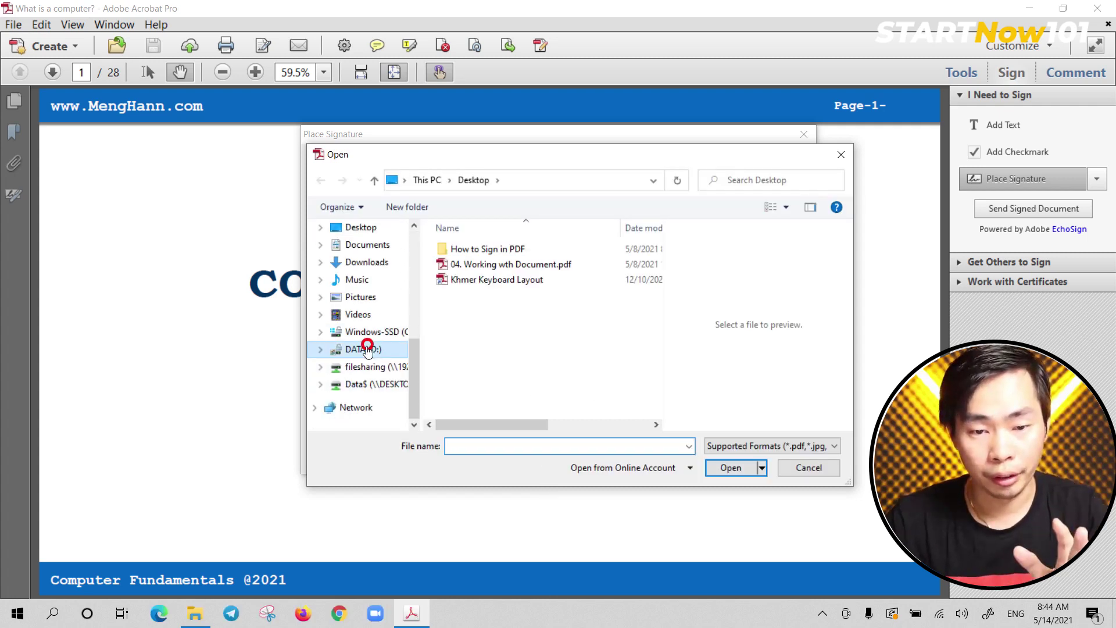
pyautogui.scroll(-2, 488, 334)
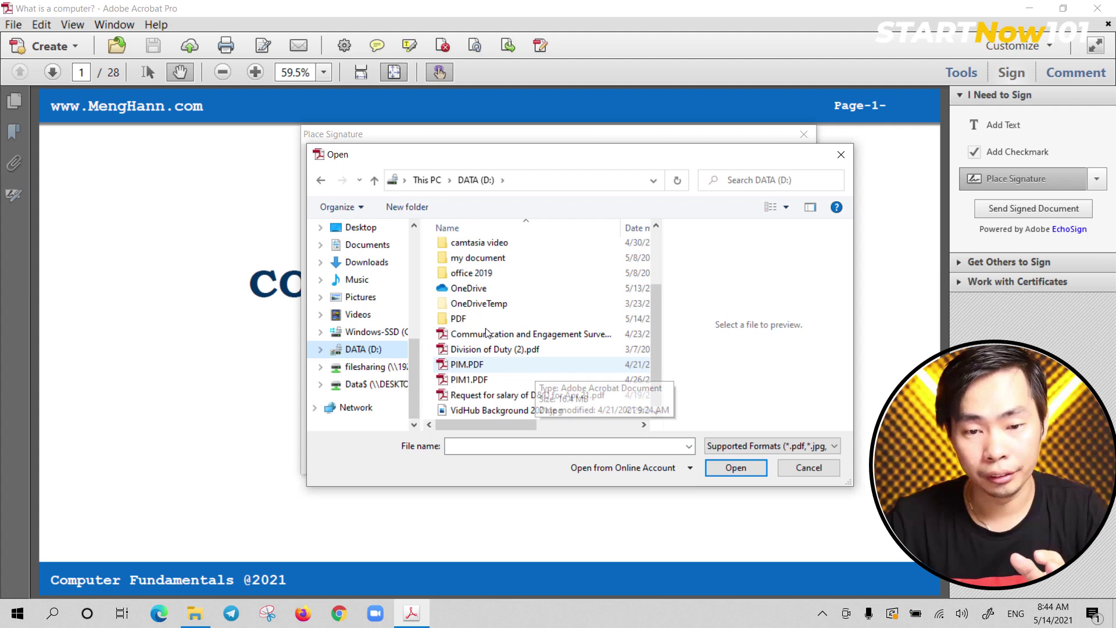
pyautogui.click(472, 320)
pyautogui.doubleClick(497, 323)
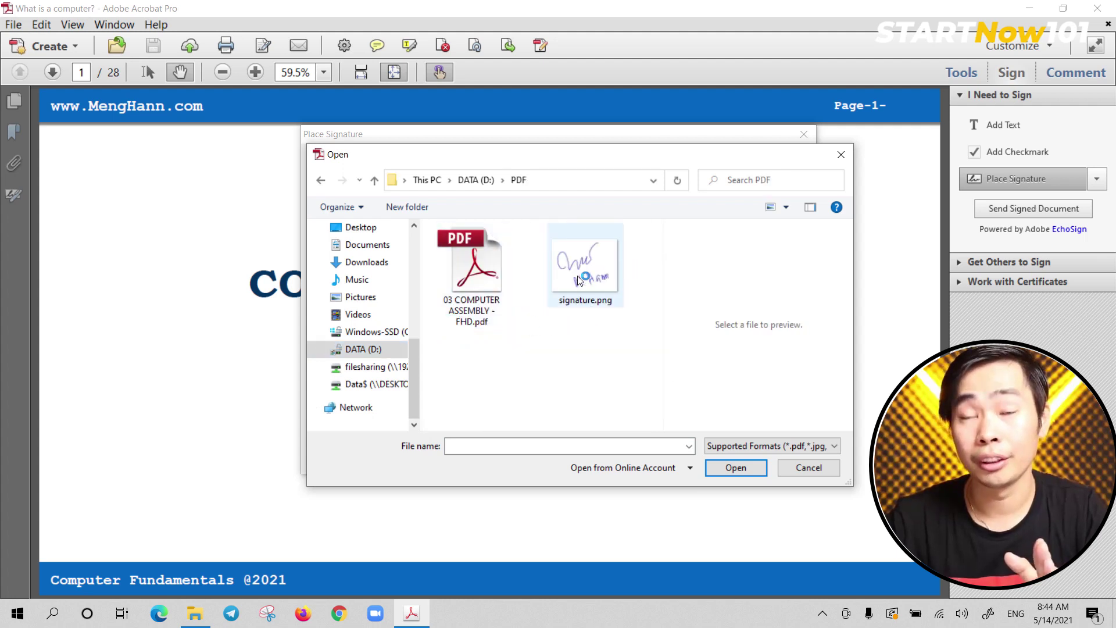
pyautogui.click(583, 300)
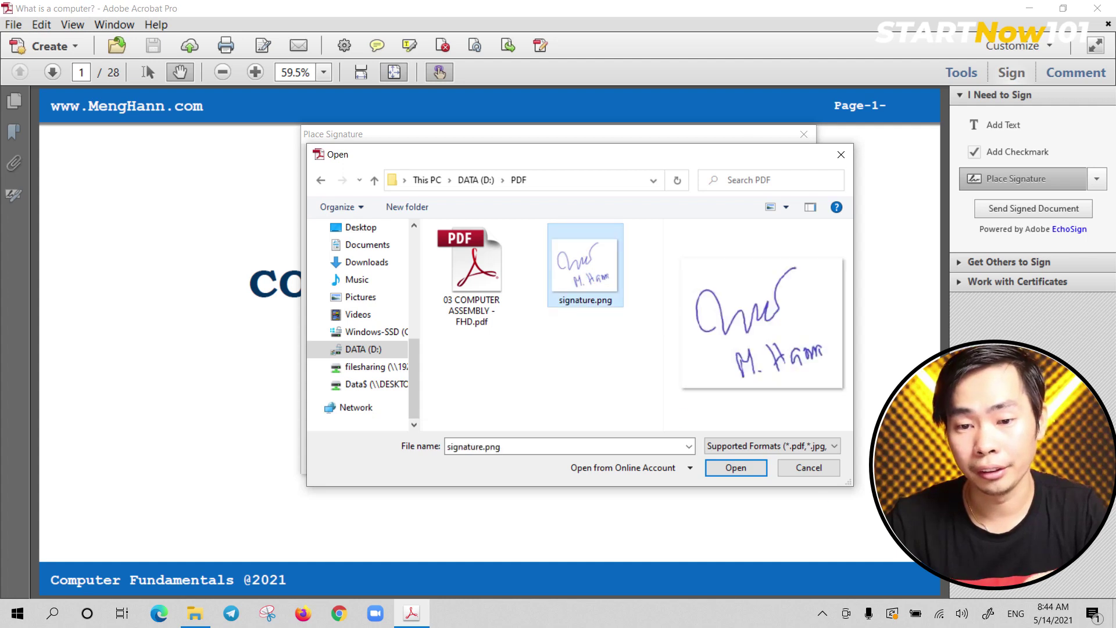
pyautogui.click(756, 472)
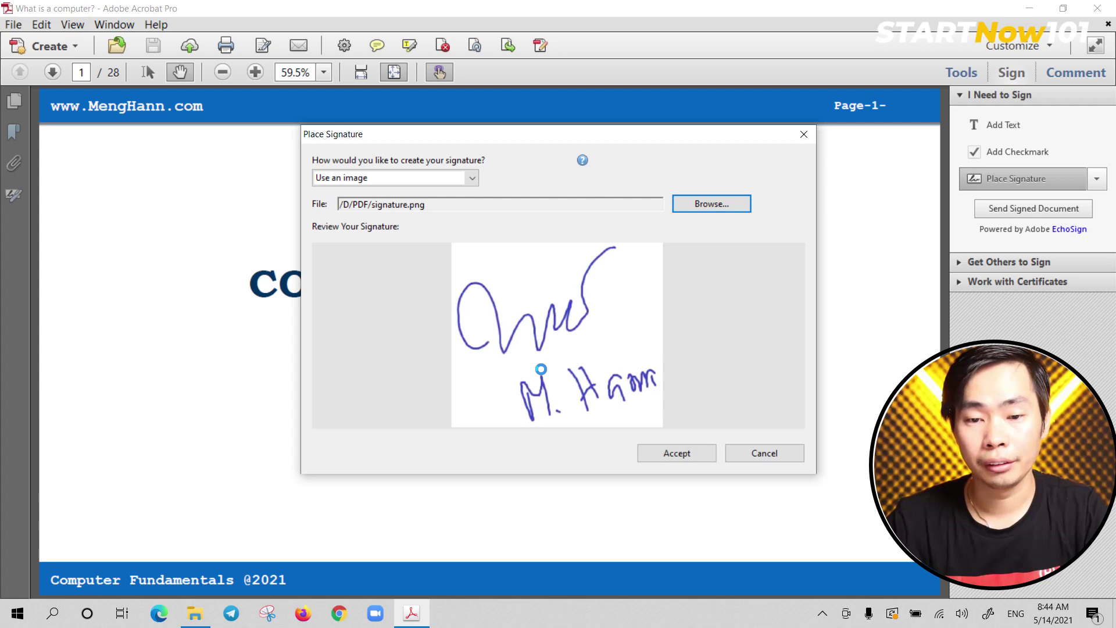
pyautogui.click(686, 454)
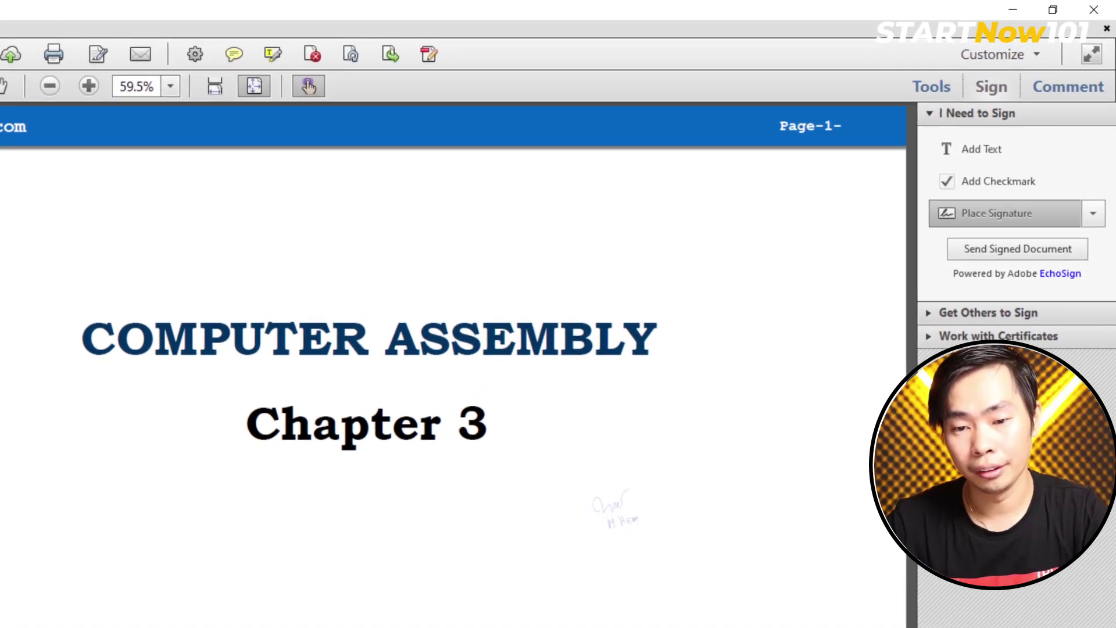
# - Place the signature on the title page, enlarge it, and move it beside 'Chapter 3'
pyautogui.click(608, 459)
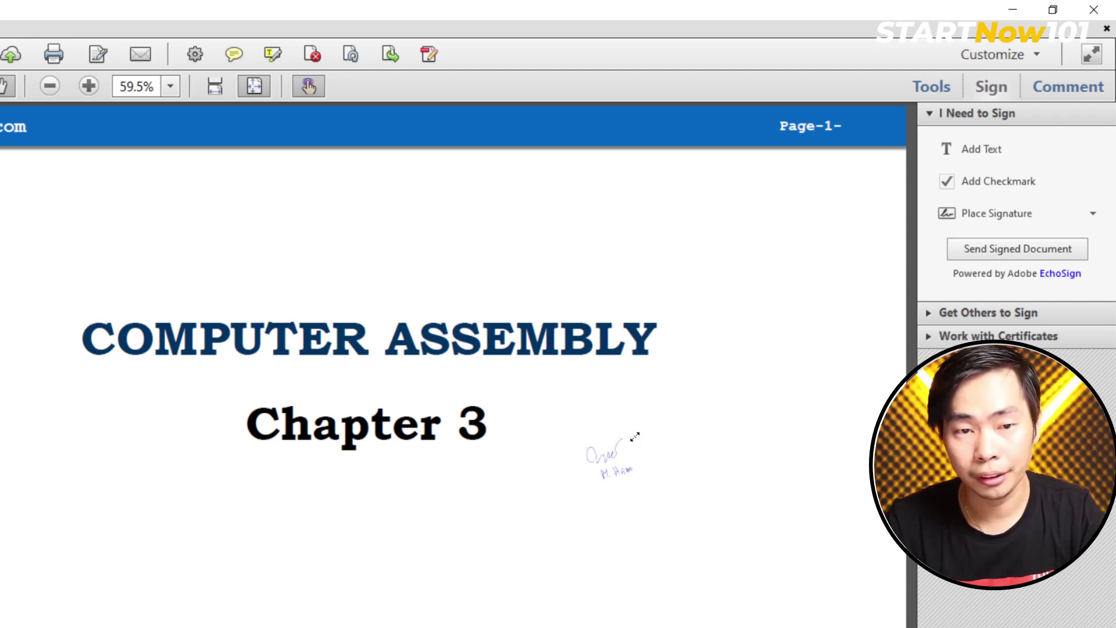
pyautogui.moveTo(635, 437); pyautogui.dragTo(699, 372)
pyautogui.click(778, 461)
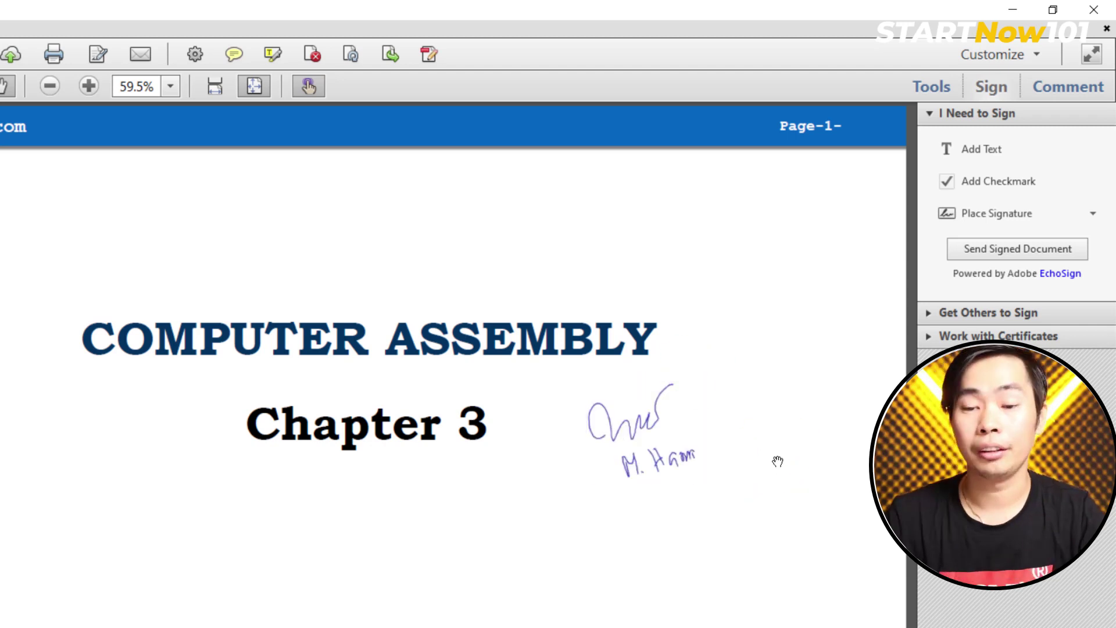
pyautogui.click(618, 442)
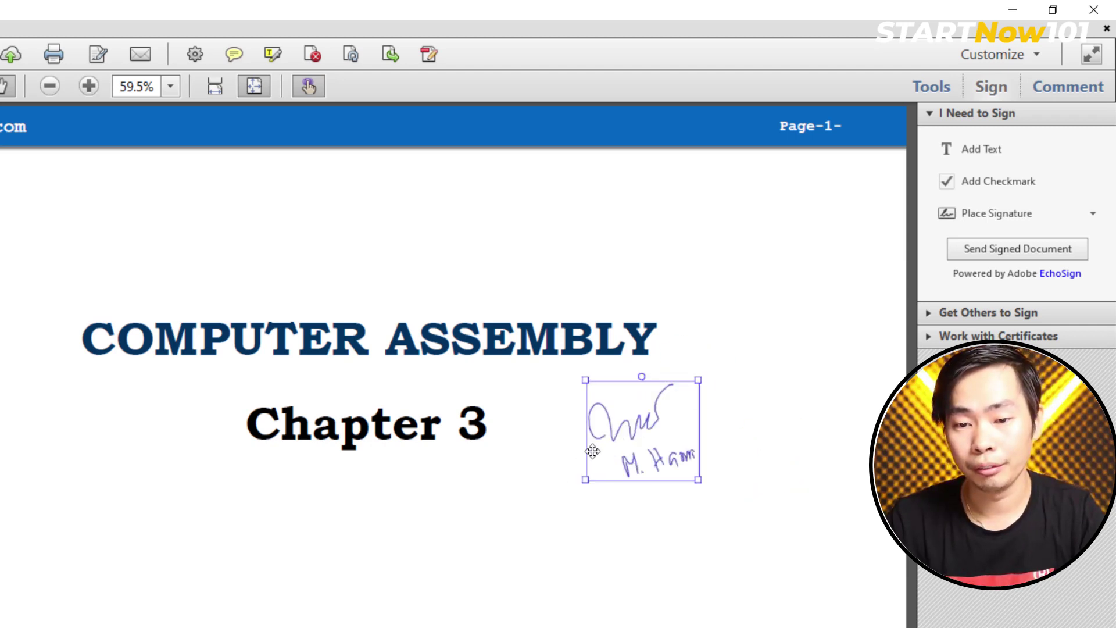
pyautogui.moveTo(593, 451)
pyautogui.mouseDown()
pyautogui.moveTo(553, 475)
pyautogui.moveTo(555, 465)
pyautogui.mouseUp()
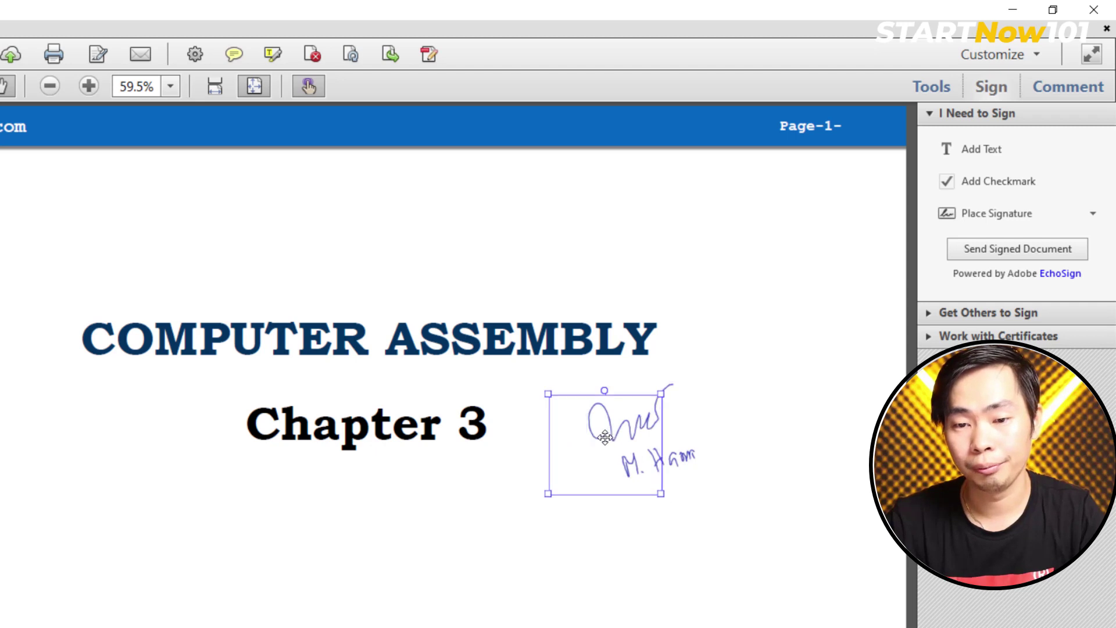
pyautogui.click(743, 468)
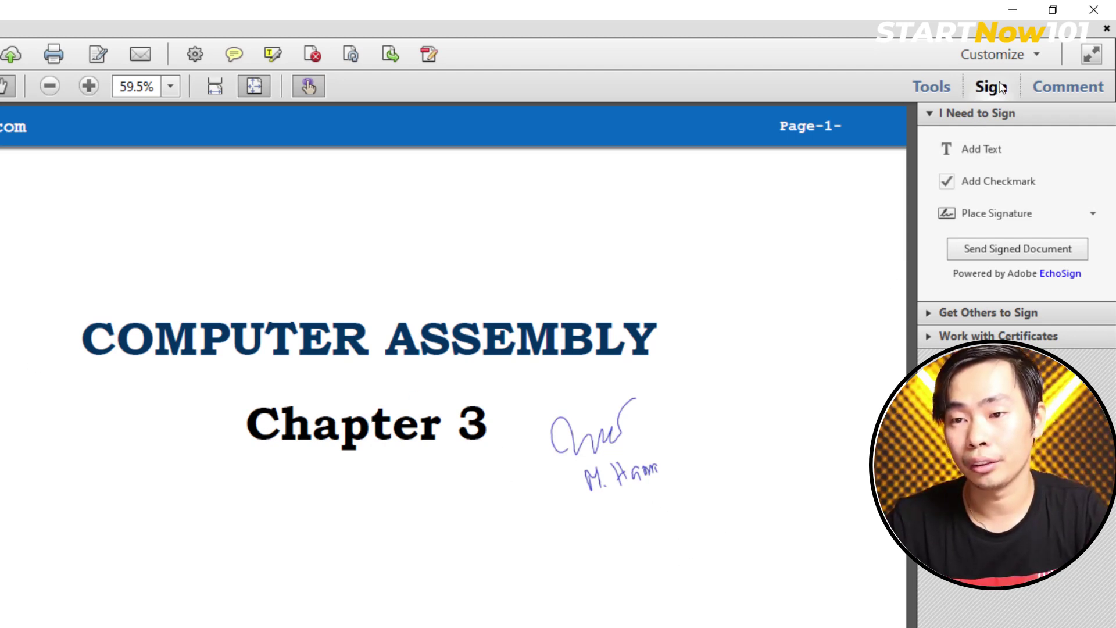
# - Add a second, enlarged signature copy below and left of the first
pyautogui.click(991, 217)
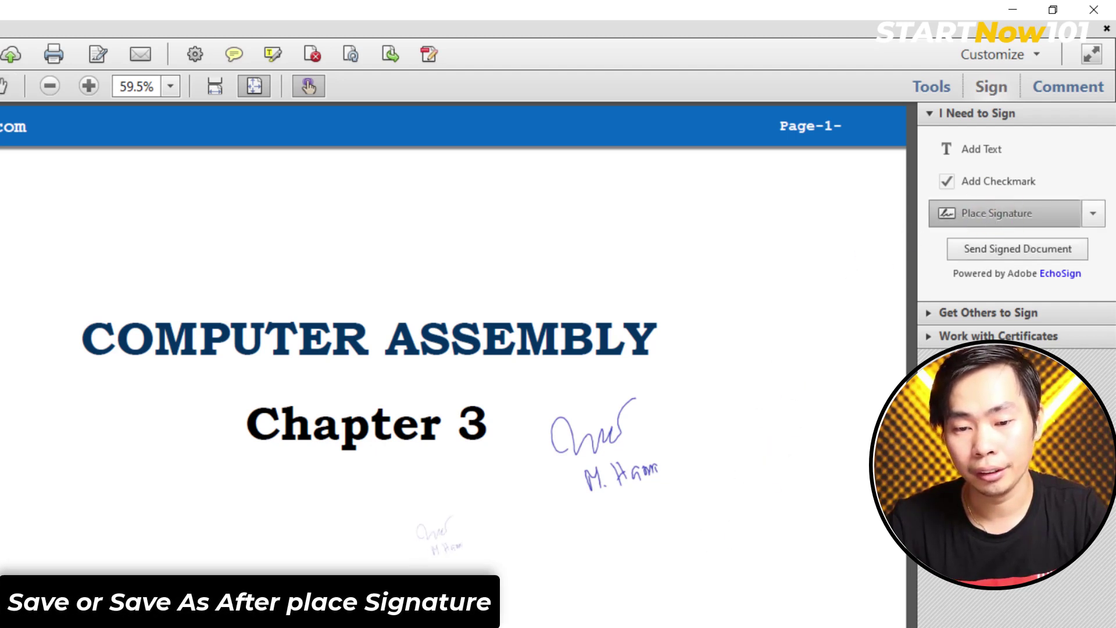
pyautogui.click(485, 516)
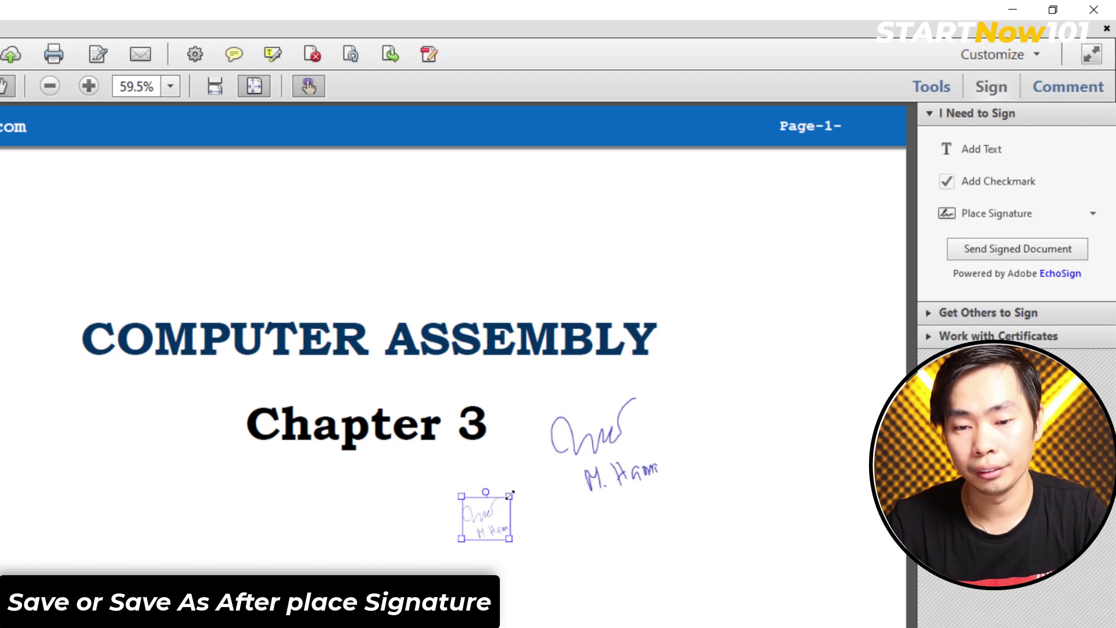
pyautogui.moveTo(533, 471); pyautogui.dragTo(551, 455)
pyautogui.click(694, 525)
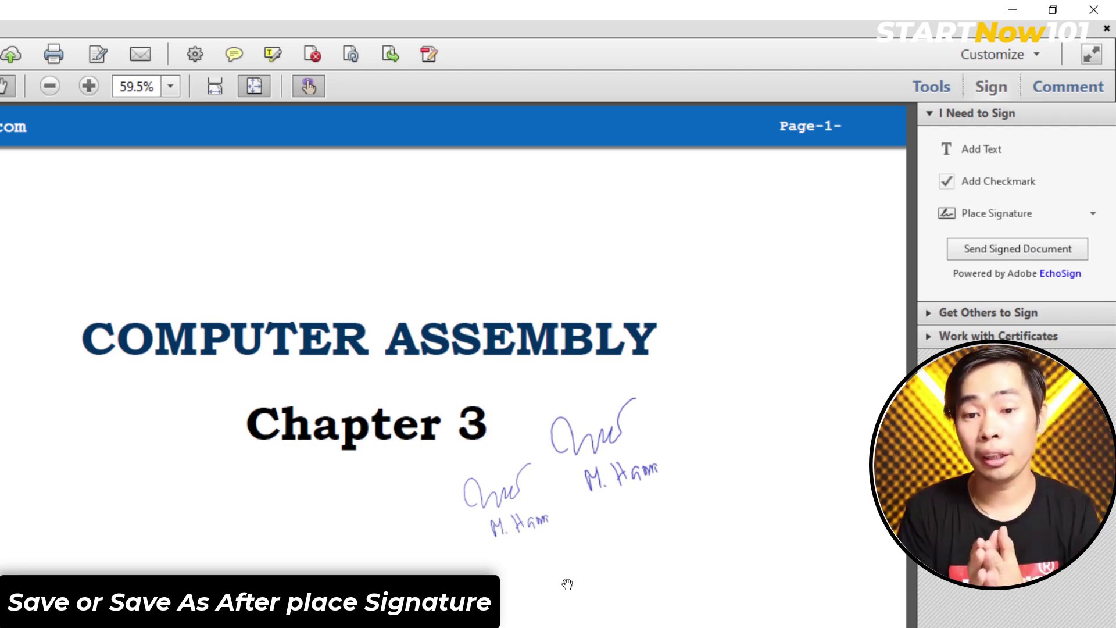
# - Clear the saved signature and start a new signature created from an image
pyautogui.click(1098, 214)
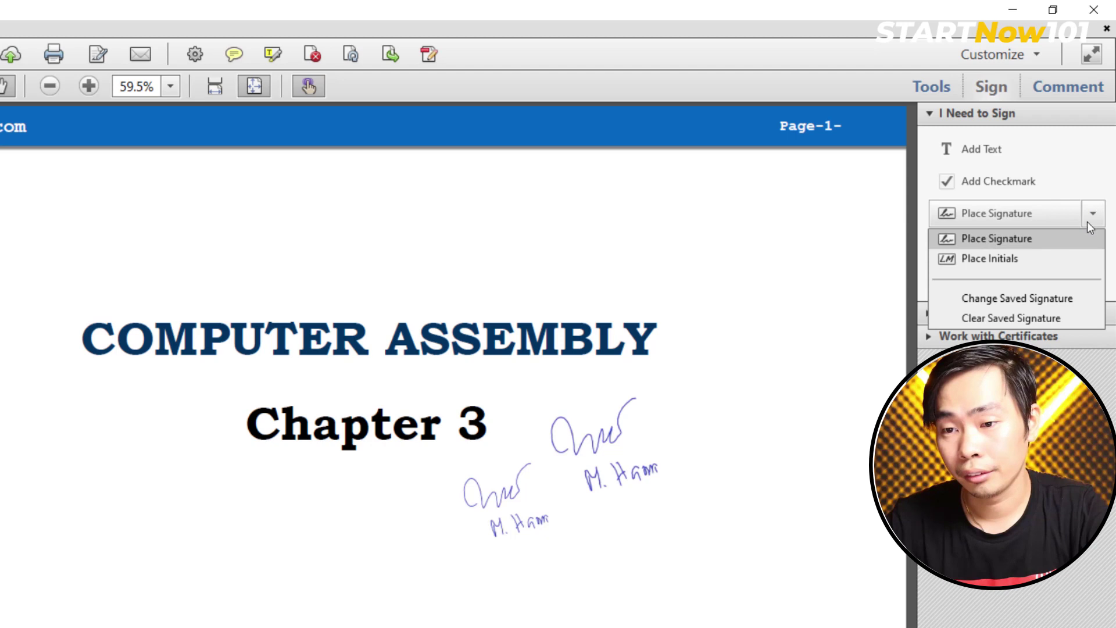
pyautogui.click(1034, 319)
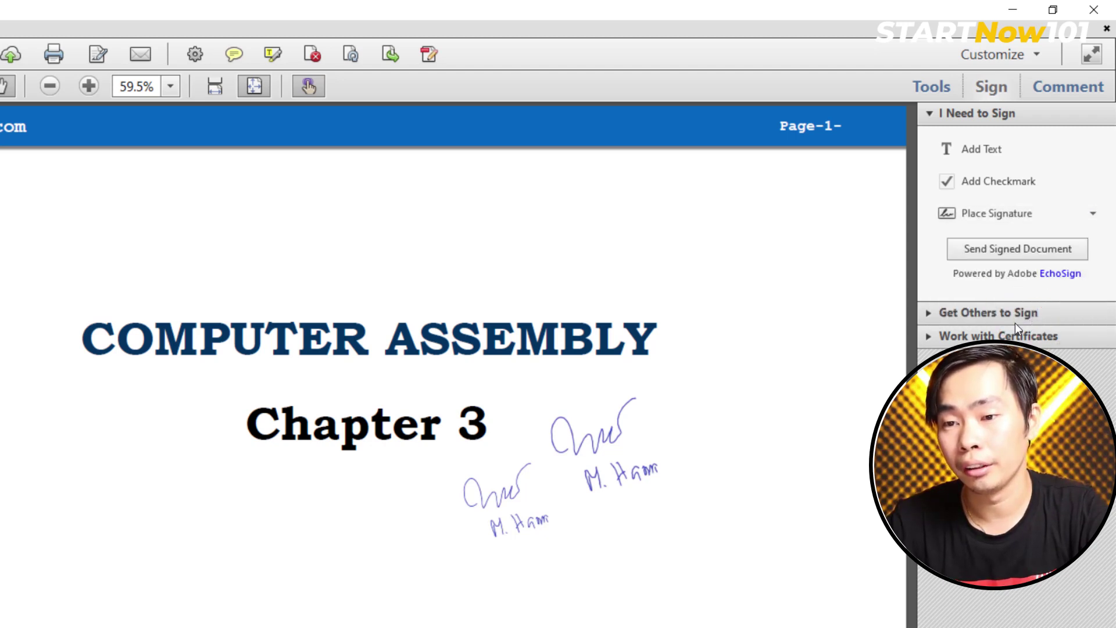
pyautogui.click(1029, 216)
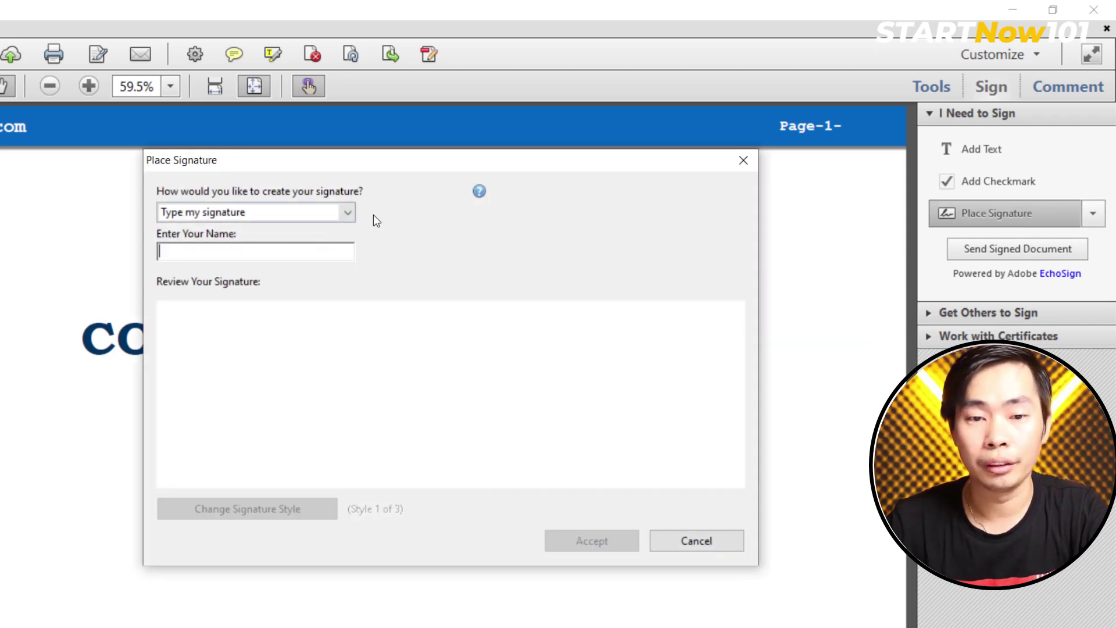
pyautogui.click(349, 212)
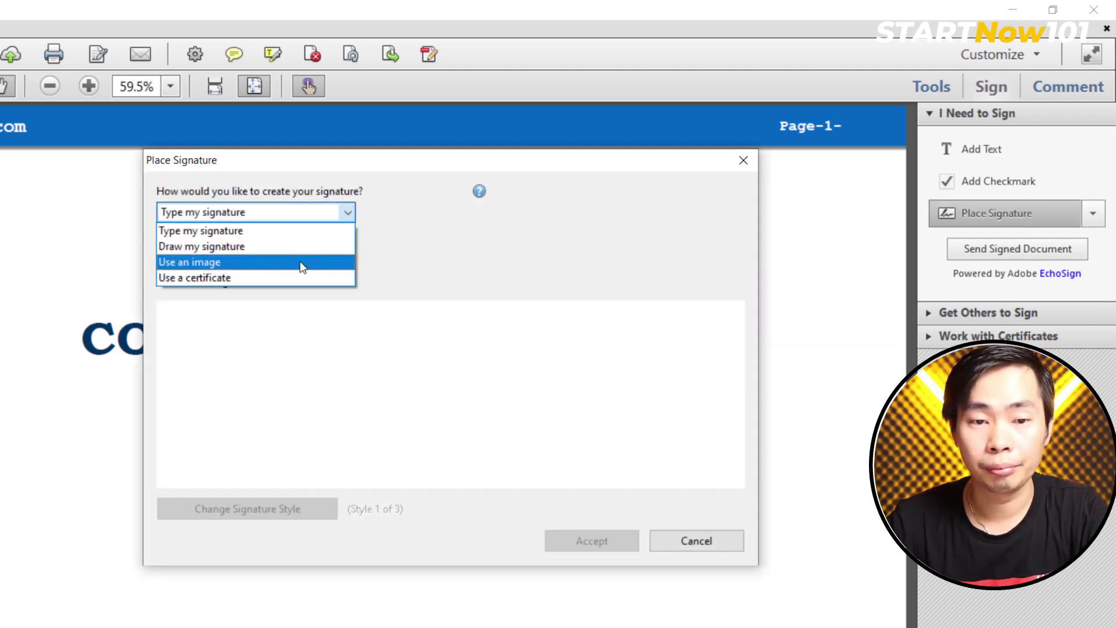
pyautogui.click(301, 265)
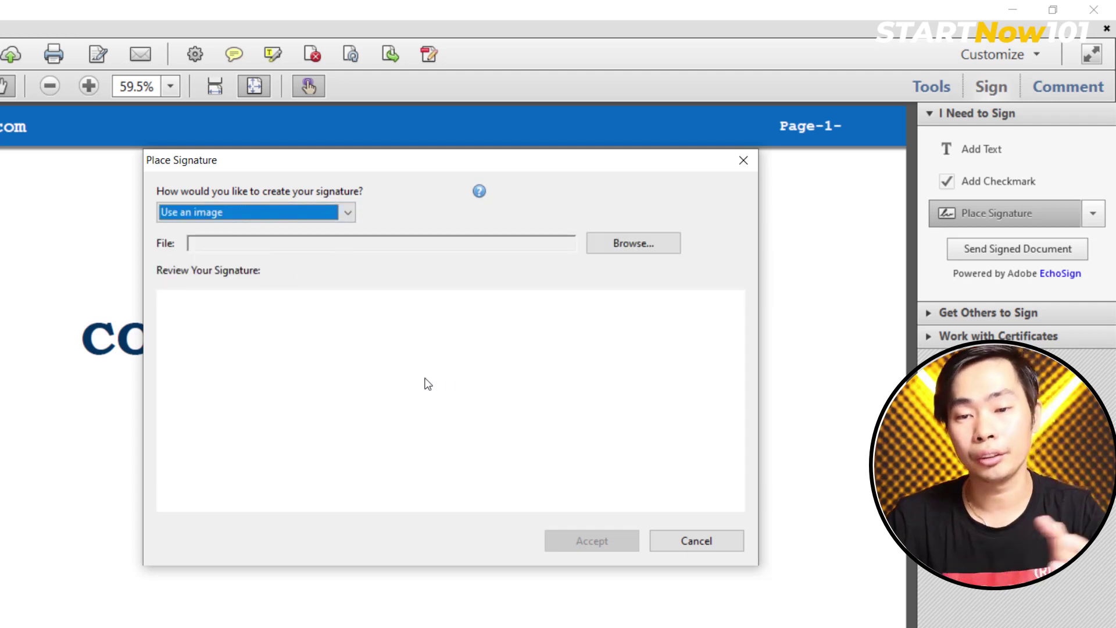
# - Load Untitled.png from Downloads as the signature image, accept it, and place it below the others
pyautogui.click(647, 245)
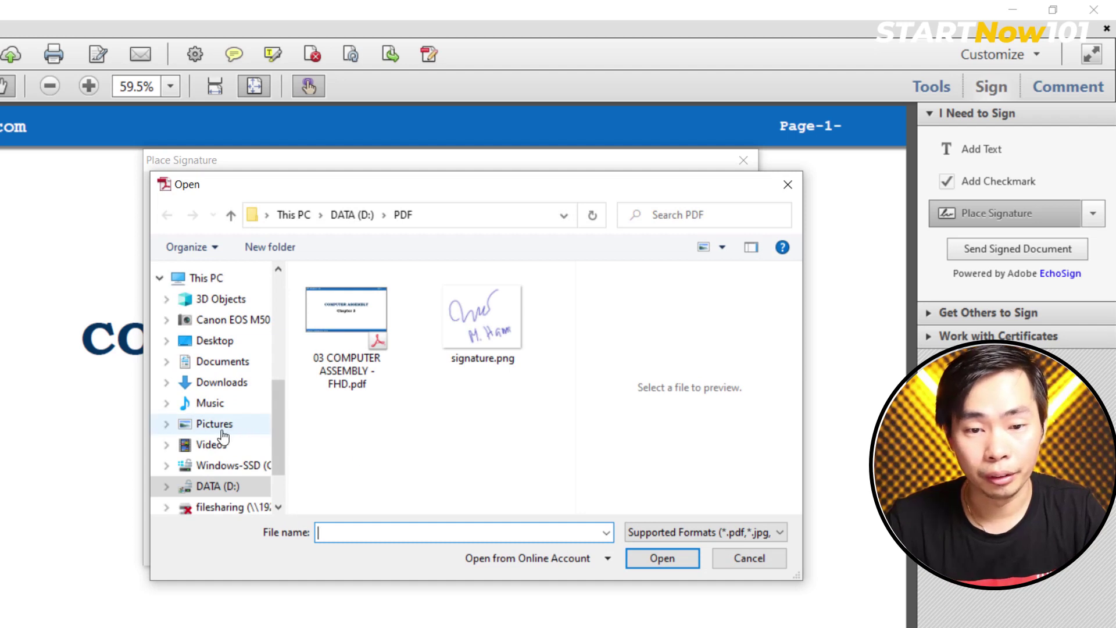
pyautogui.scroll(2, 235, 383)
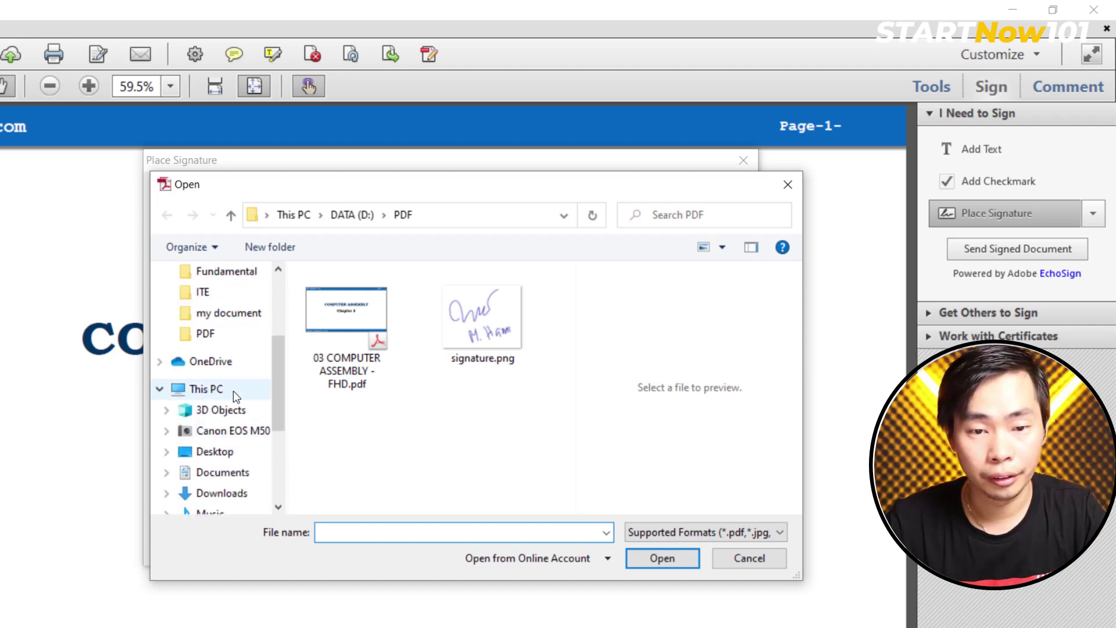
pyautogui.click(226, 452)
pyautogui.scroll(2, 235, 430)
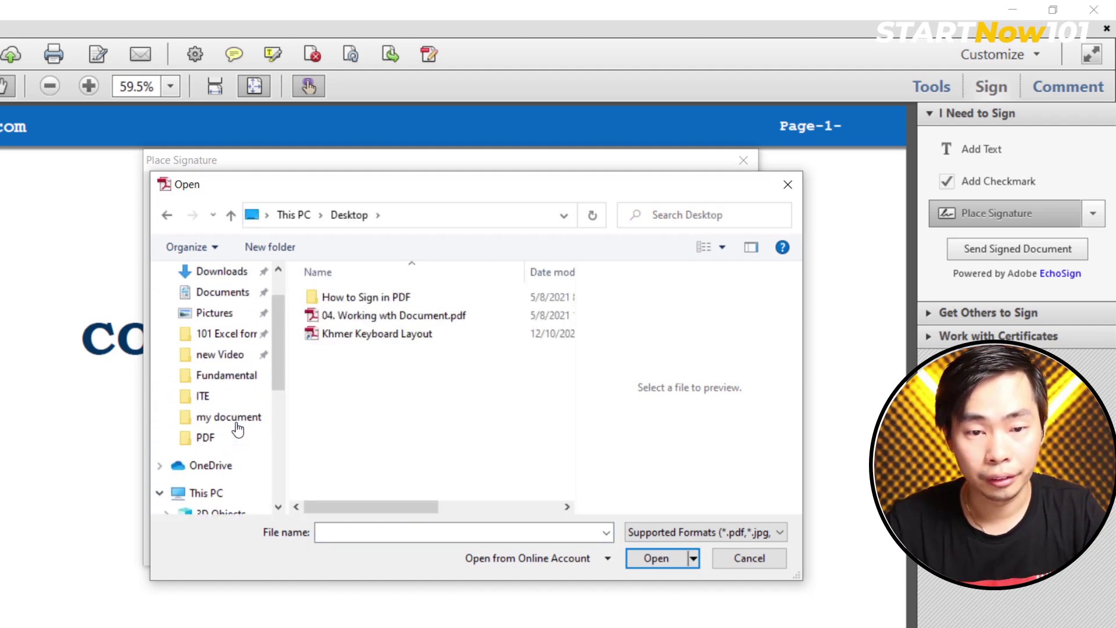
pyautogui.scroll(1, 233, 395)
pyautogui.click(219, 326)
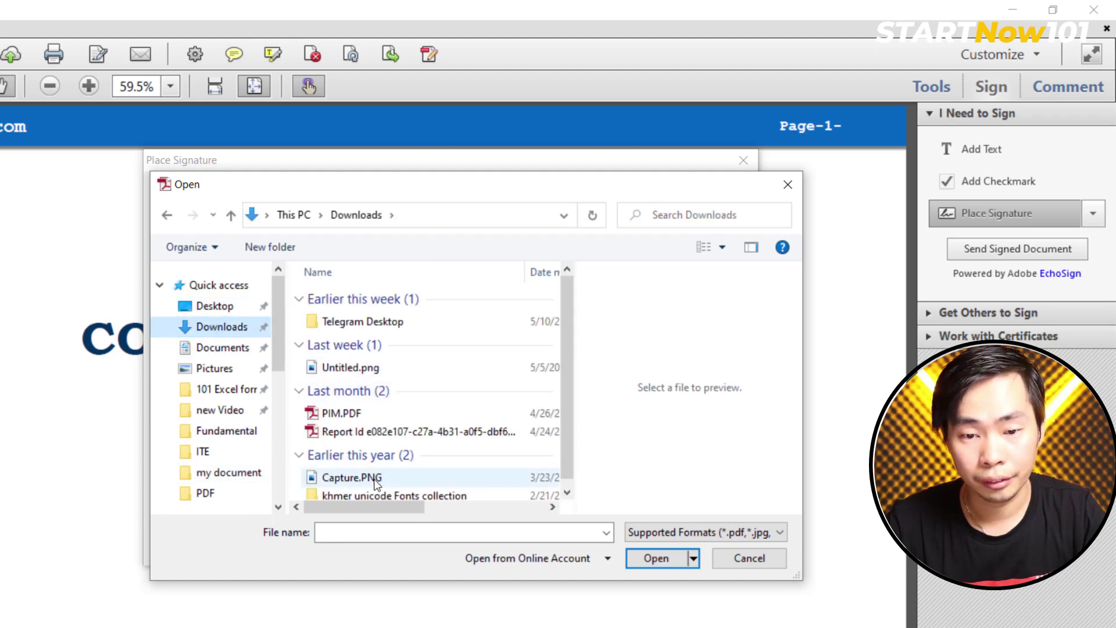
pyautogui.click(349, 369)
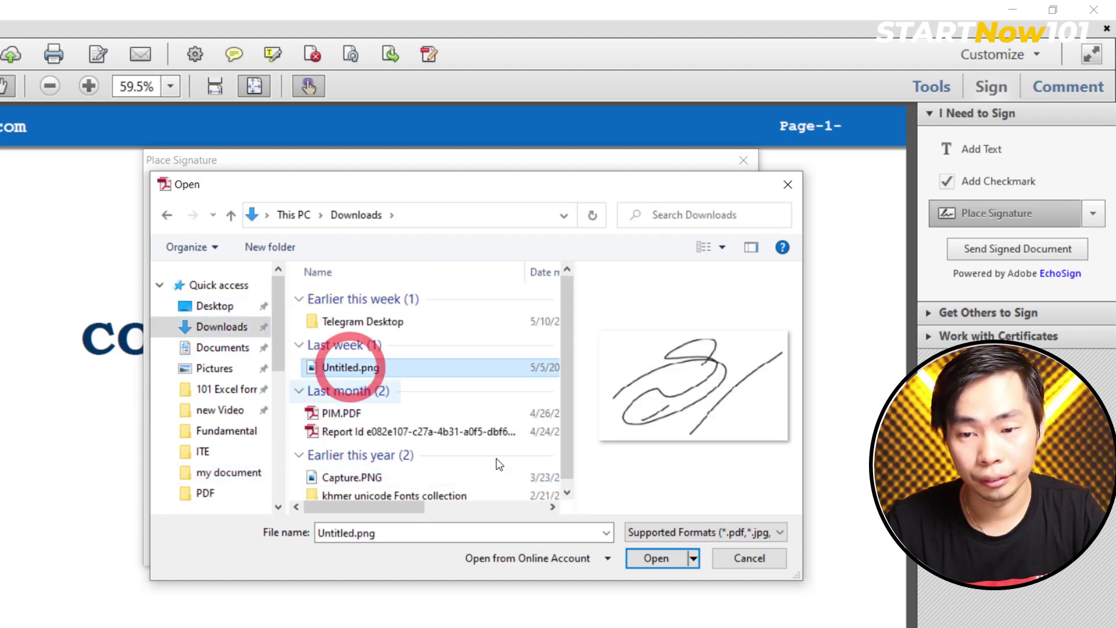
pyautogui.click(654, 558)
pyautogui.click(591, 540)
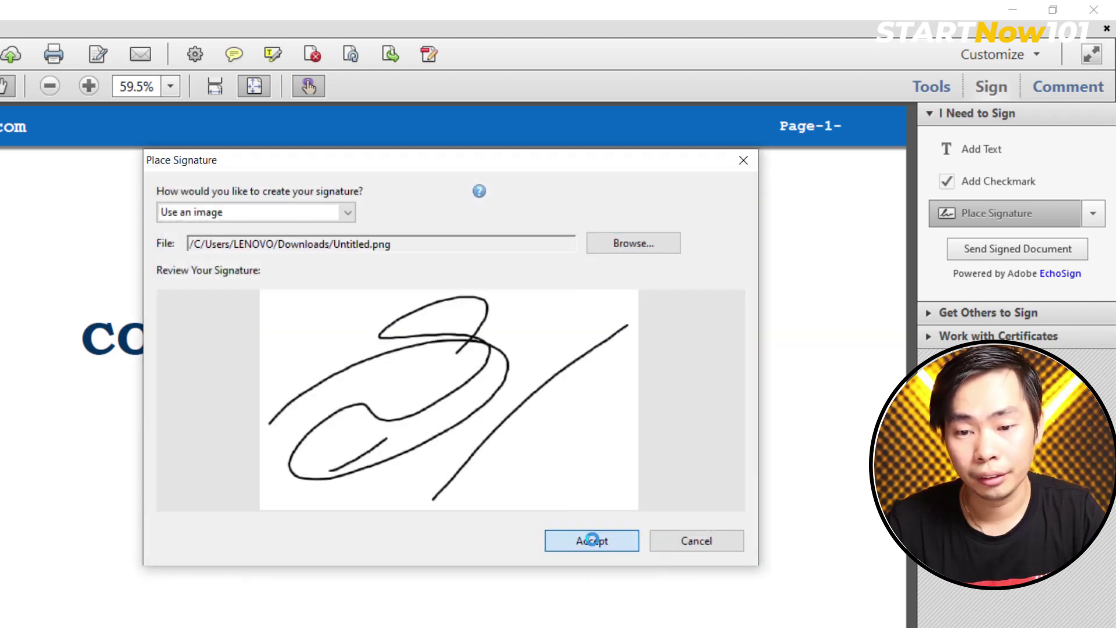
pyautogui.click(598, 526)
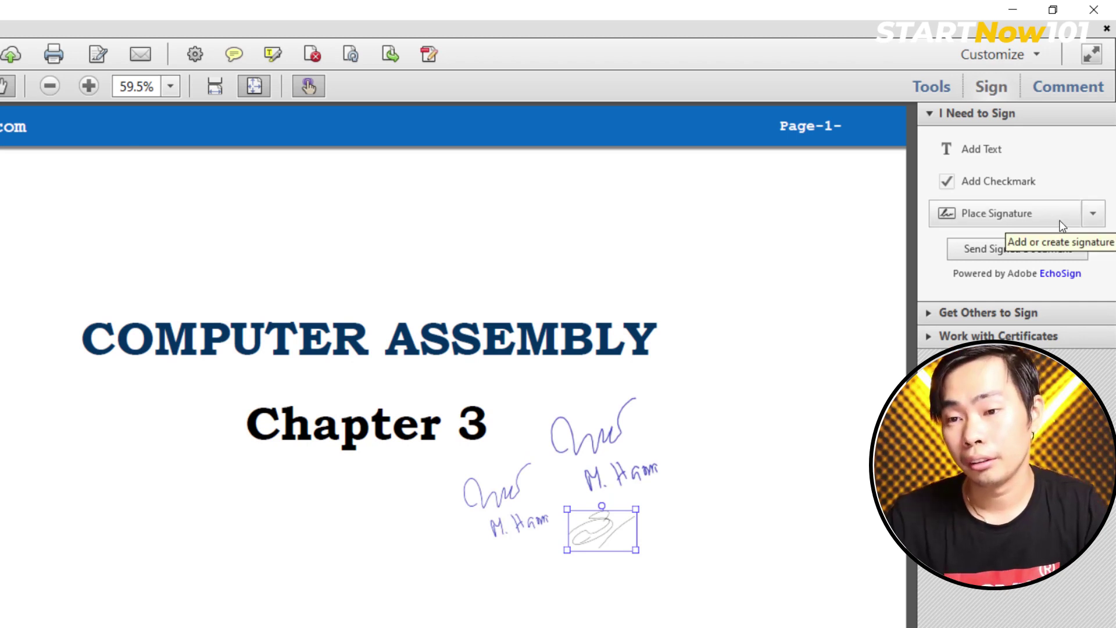
# - Clear the saved signature again and delete the trial image signature from the page
pyautogui.click(1093, 210)
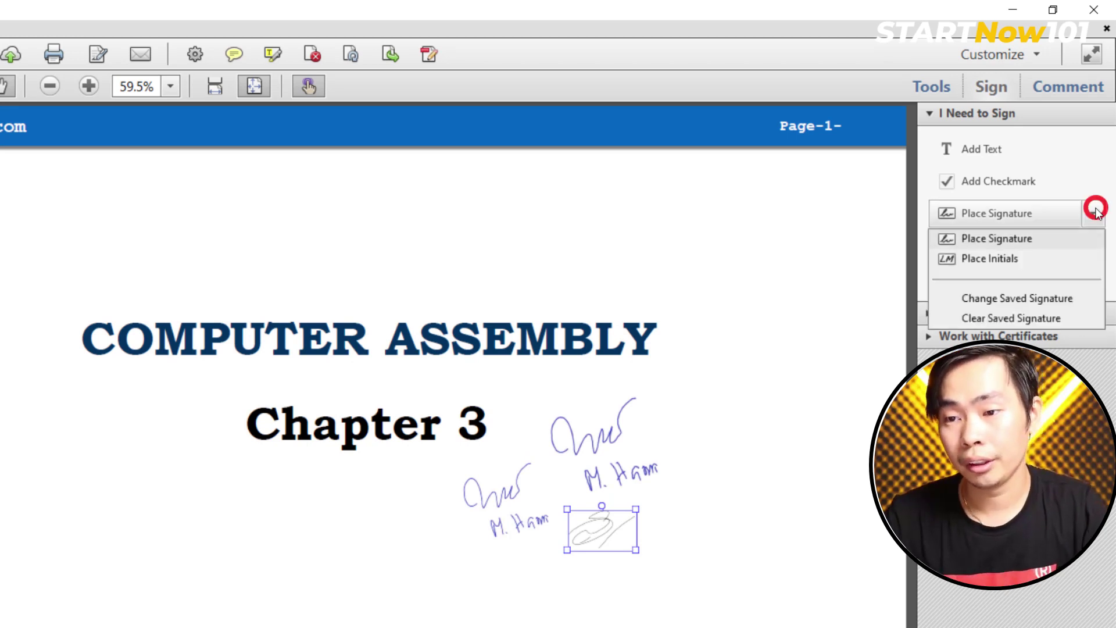
pyautogui.click(1032, 317)
pyautogui.click(602, 536)
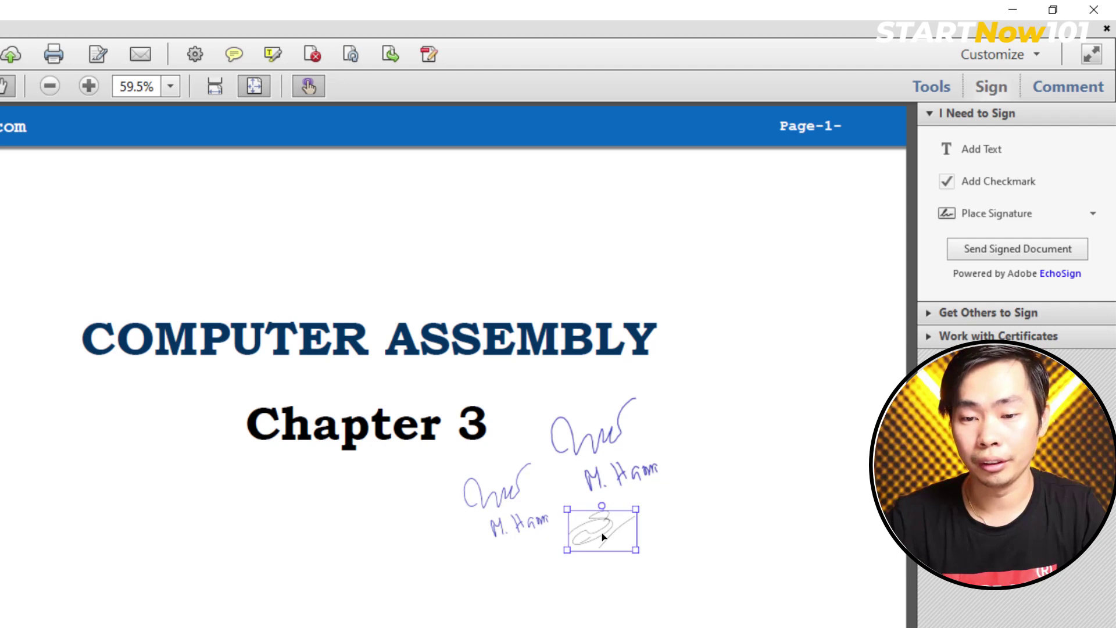
pyautogui.press('Delete')
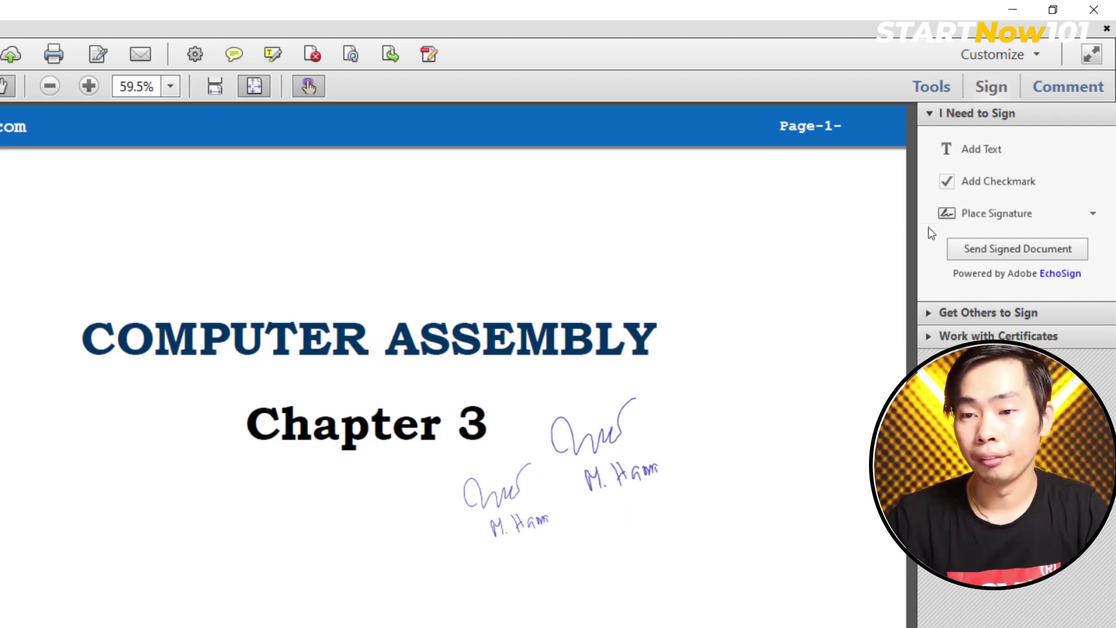
pyautogui.click(983, 214)
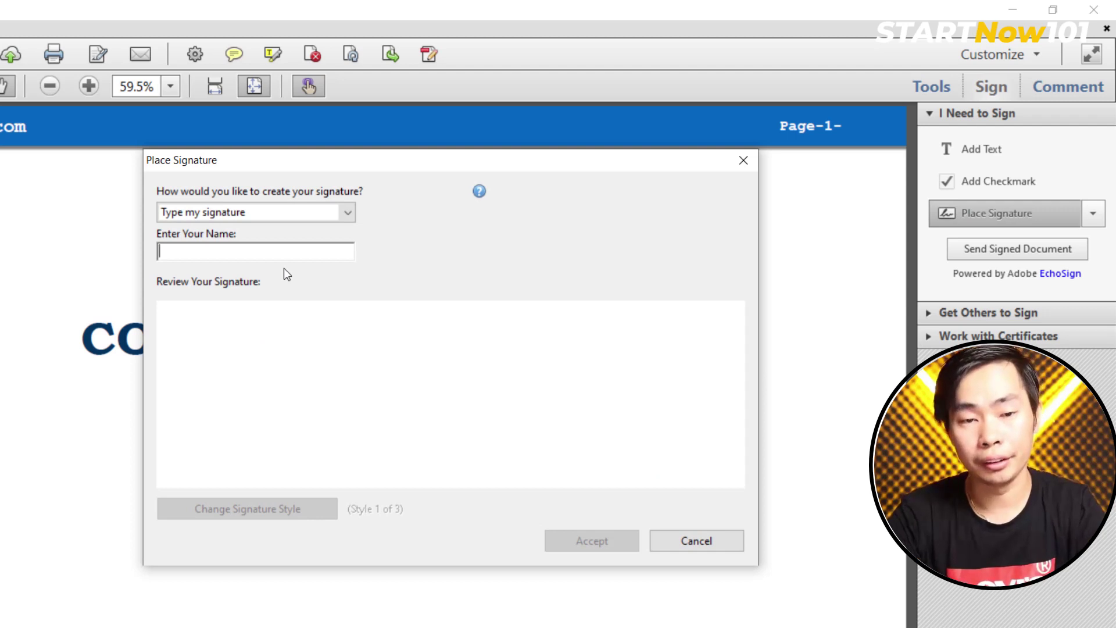
# - Type the signer's name as the signature and cycle the preview back to style 1 of 3
pyautogui.write('MENG')
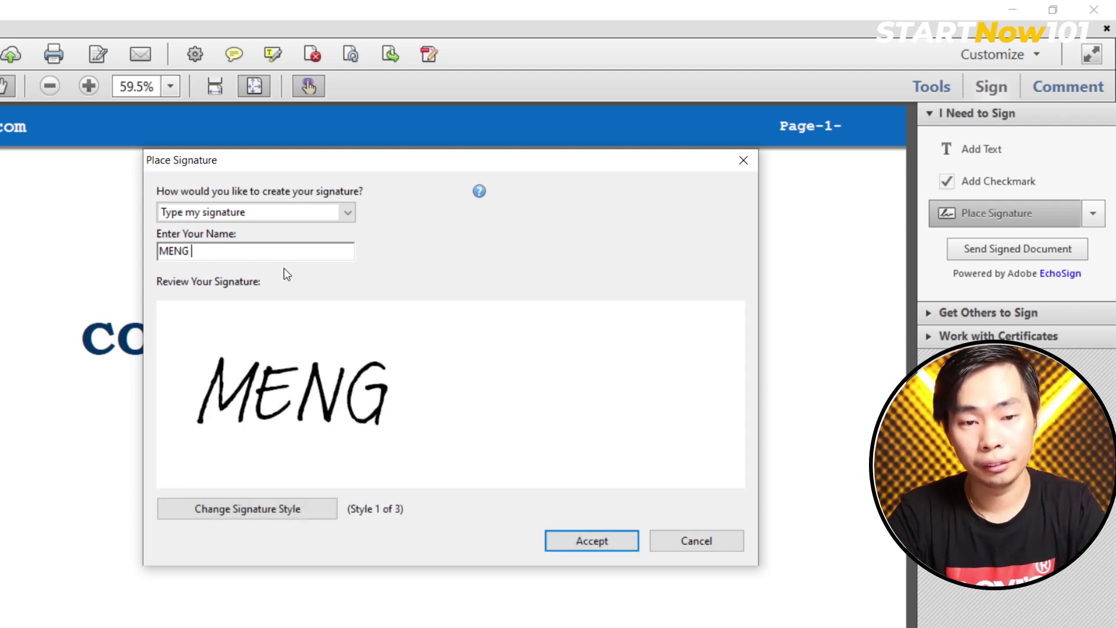
pyautogui.write(' Hann World')
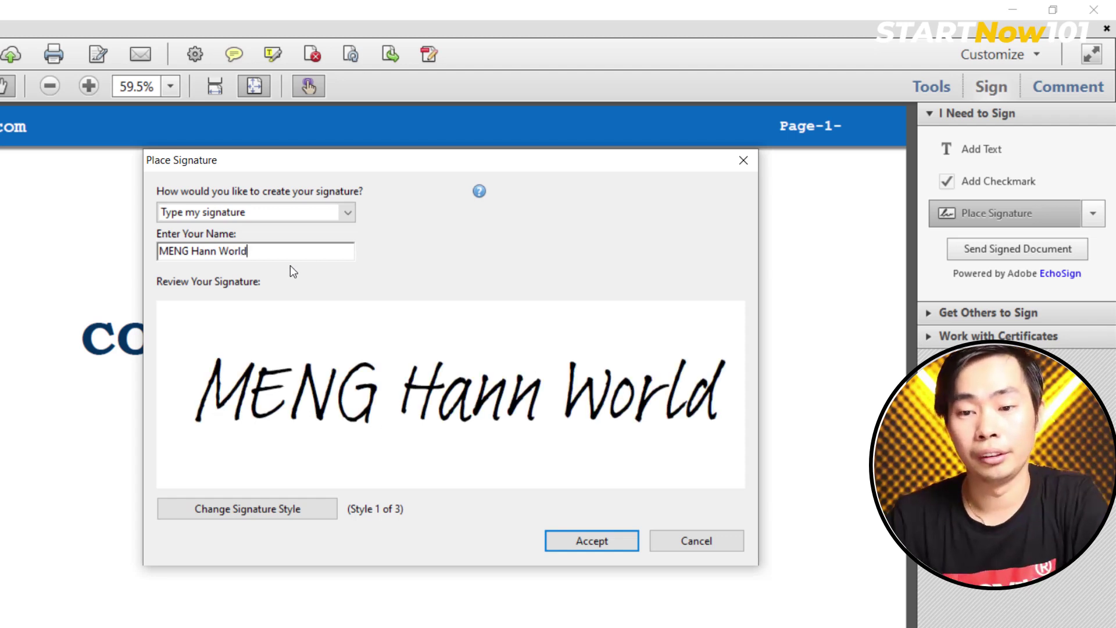
pyautogui.click(252, 506)
pyautogui.click(252, 506)
pyautogui.click(252, 508)
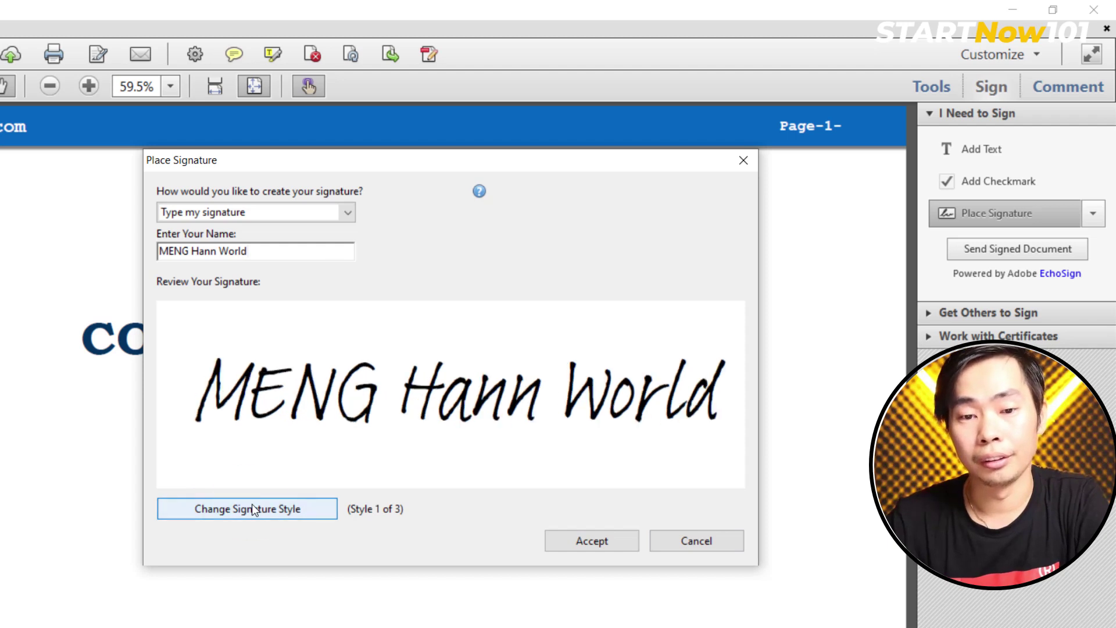